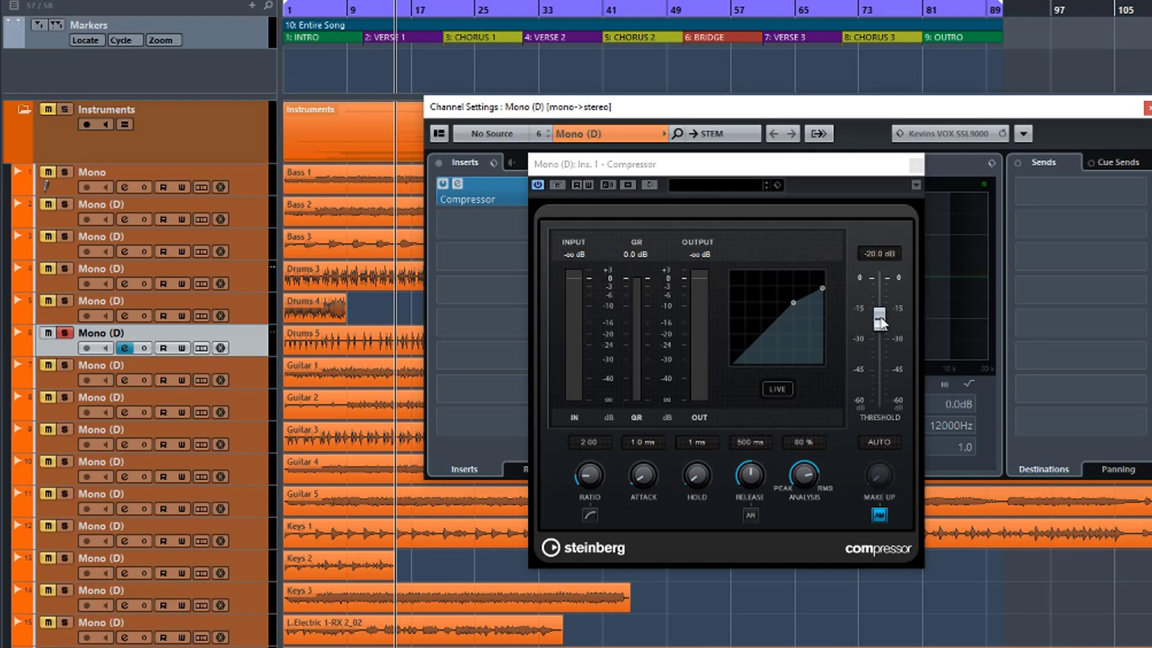
- Try several threshold settings on the drum track's compressor, finishing at -33.4 dB
mouse_move(881, 319)
left_mouse_down()
mouse_move(888, 372)
mouse_move(889, 321)
left_mouse_up()
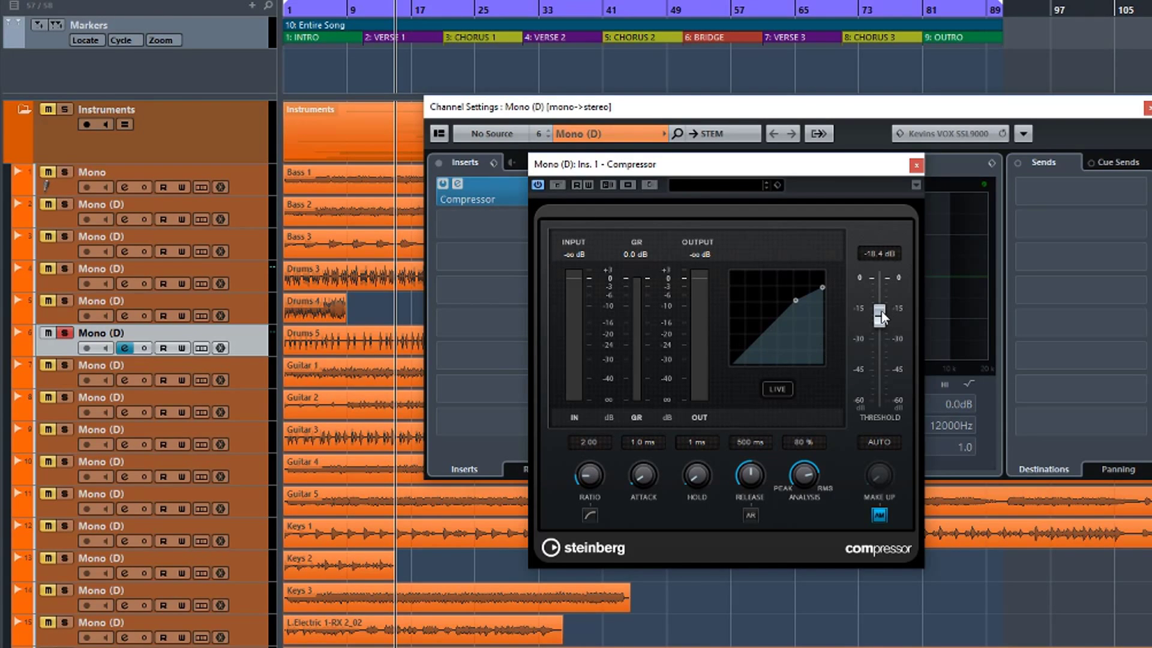
mouse_move(881, 318)
left_mouse_down()
mouse_move(879, 390)
mouse_move(883, 308)
left_mouse_up()
mouse_move(882, 309)
left_mouse_down()
mouse_move(889, 332)
mouse_move(887, 308)
left_mouse_up()
mouse_move(879, 313)
left_mouse_down()
mouse_move(885, 264)
mouse_move(889, 322)
mouse_move(888, 303)
left_mouse_up()
mouse_move(879, 311)
left_mouse_down()
mouse_move(880, 337)
mouse_move(881, 313)
left_mouse_up()
left_click_drag(880, 309, 878, 348)
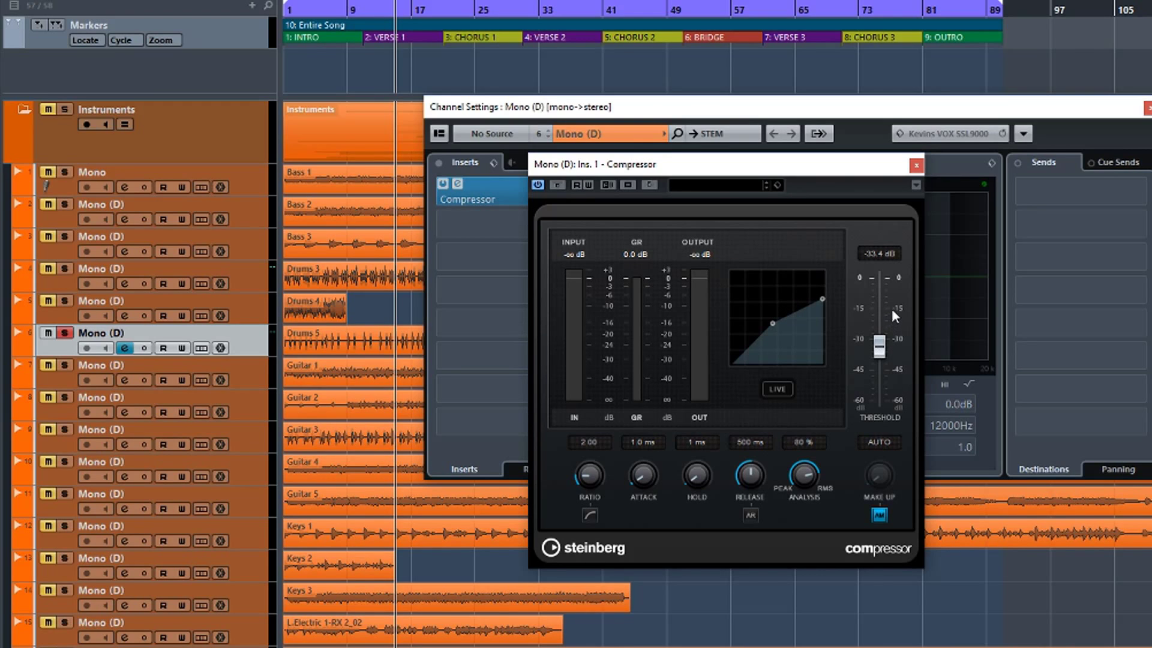
- Raise the compressor's threshold to -16.5 dB
mouse_move(880, 341)
left_mouse_down()
mouse_move(881, 306)
mouse_move(882, 360)
mouse_move(879, 319)
left_mouse_up()
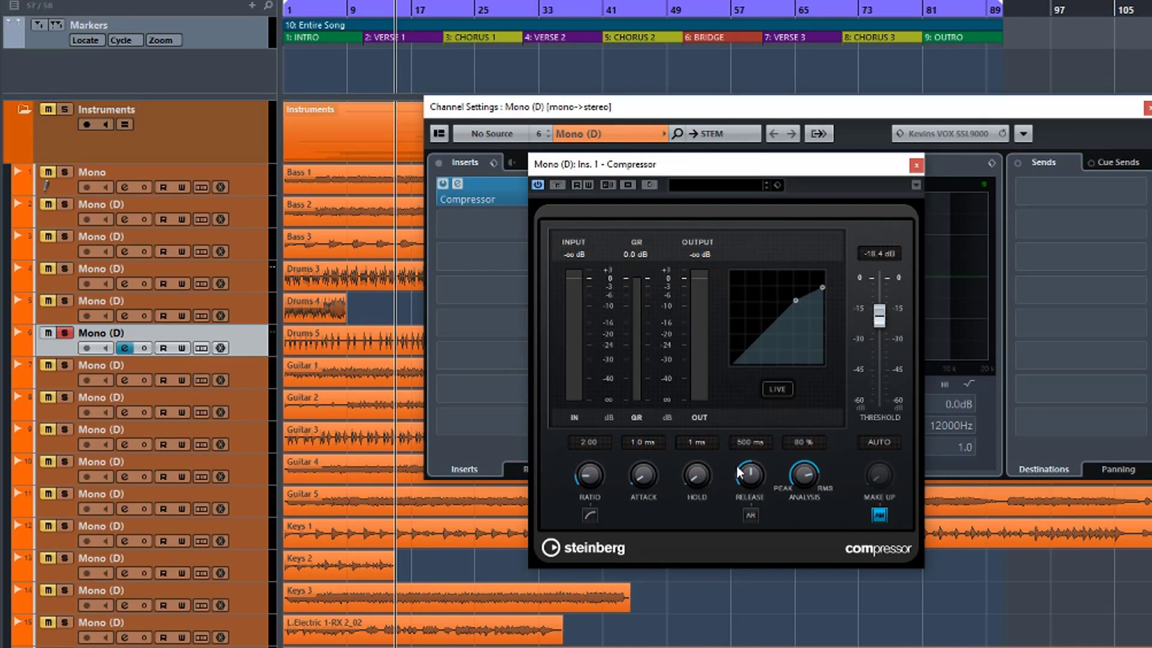
mouse_move(876, 323)
left_mouse_down()
mouse_move(879, 380)
mouse_move(883, 318)
left_mouse_up()
mouse_move(880, 317)
left_mouse_down()
mouse_move(882, 372)
mouse_move(885, 307)
left_mouse_up()
- Disable automatic make-up gain, lower the threshold to -23.2 dB and set the make-up gain to 3.0 dB
left_click(879, 514)
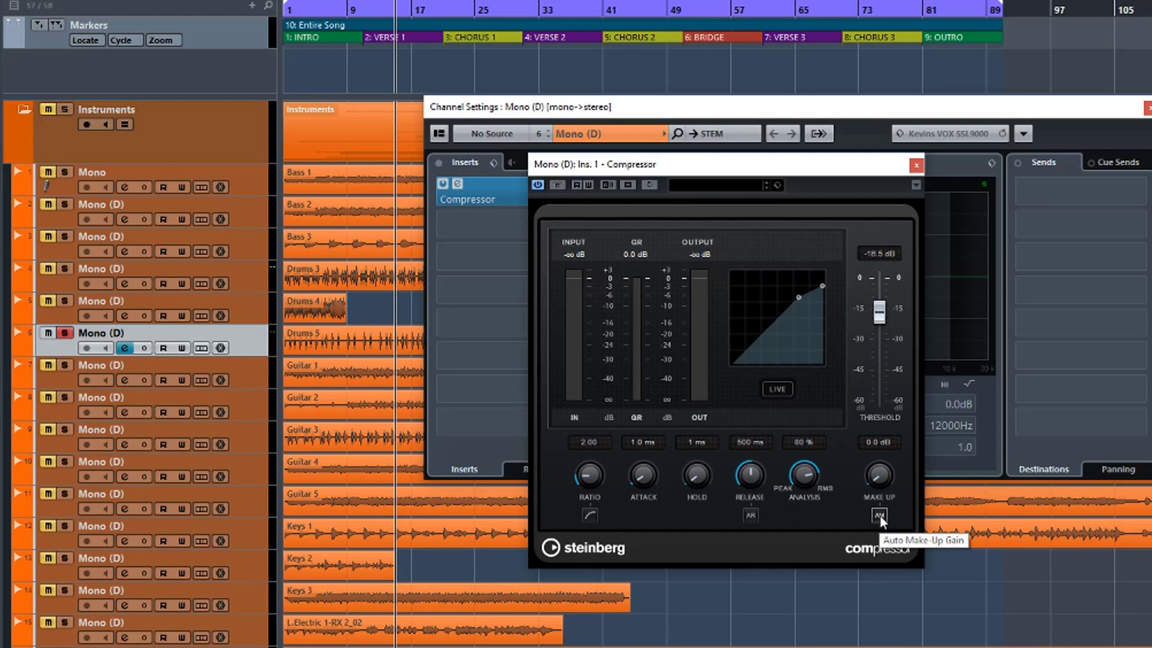
left_click(880, 515)
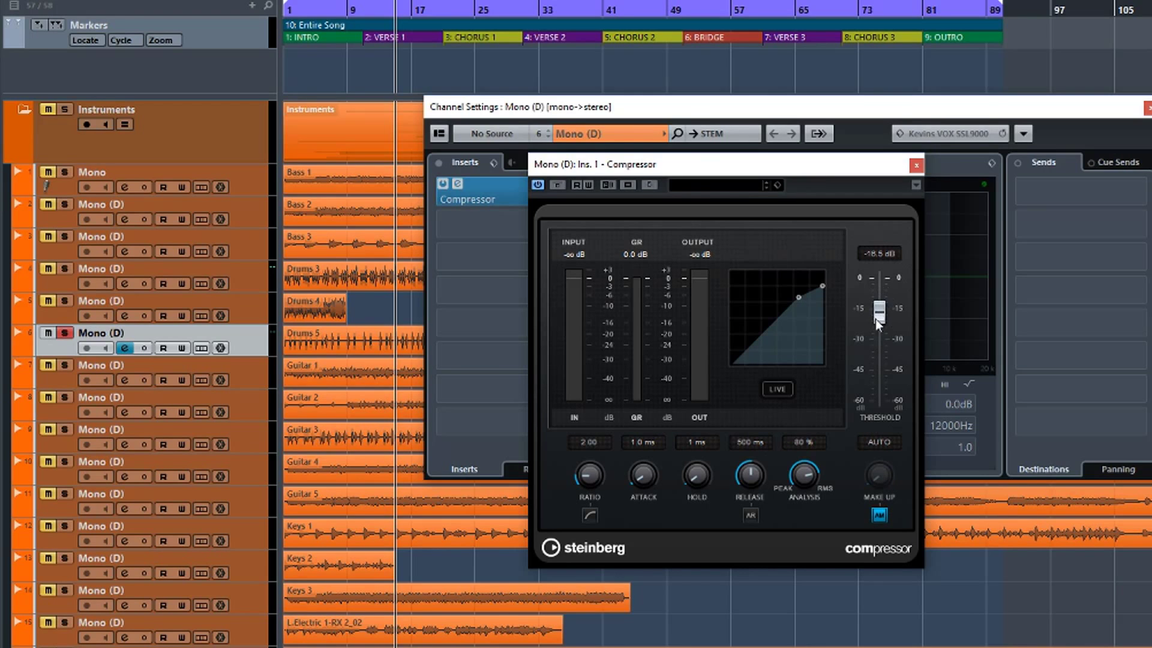
left_click(879, 515)
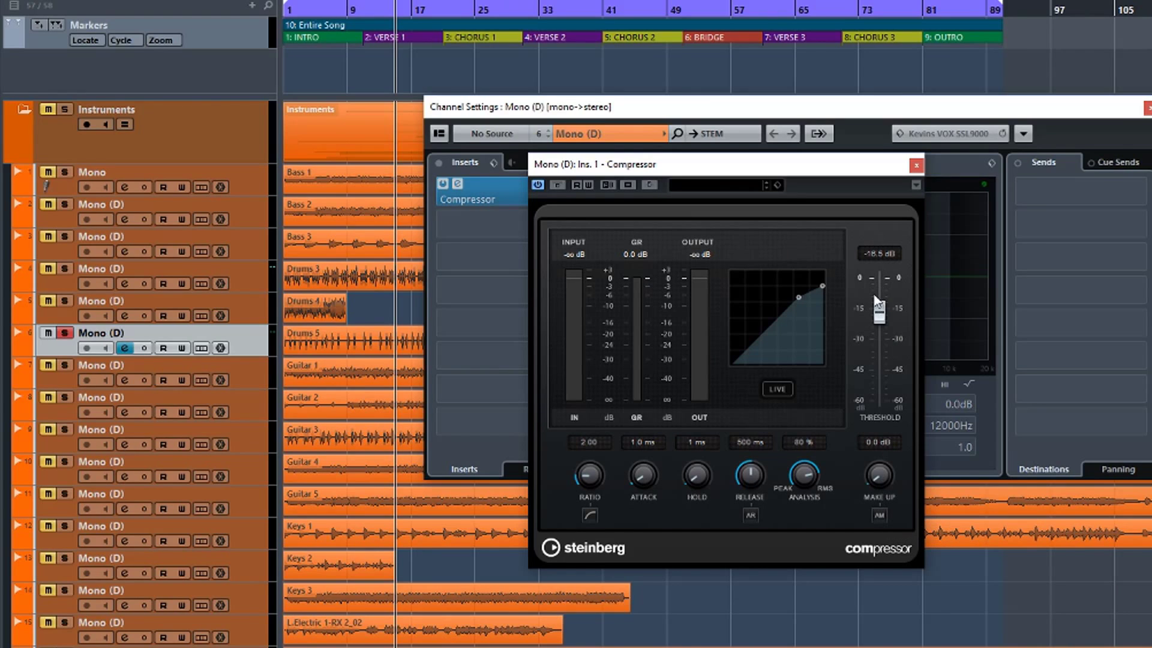
left_click_drag(880, 310, 883, 326)
left_click_drag(879, 477, 879, 472)
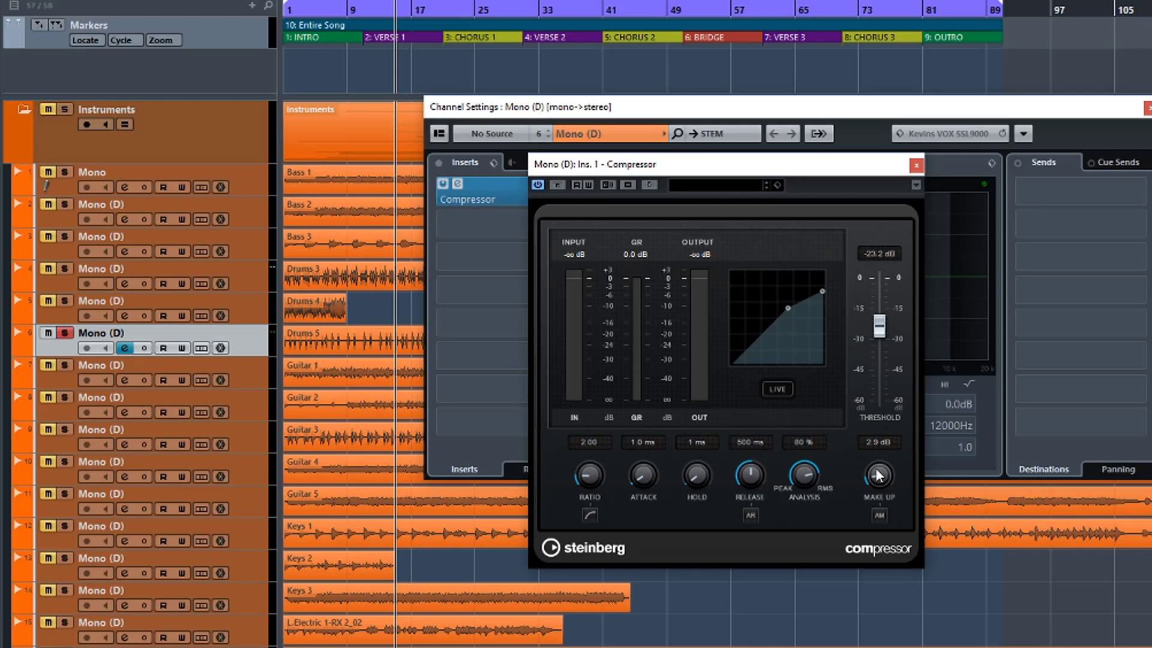
left_click_drag(876, 470, 876, 469)
- Sweep the compressor's threshold down to about -36.8 dB and back up to -16.5 dB
left_click_drag(879, 326, 879, 354)
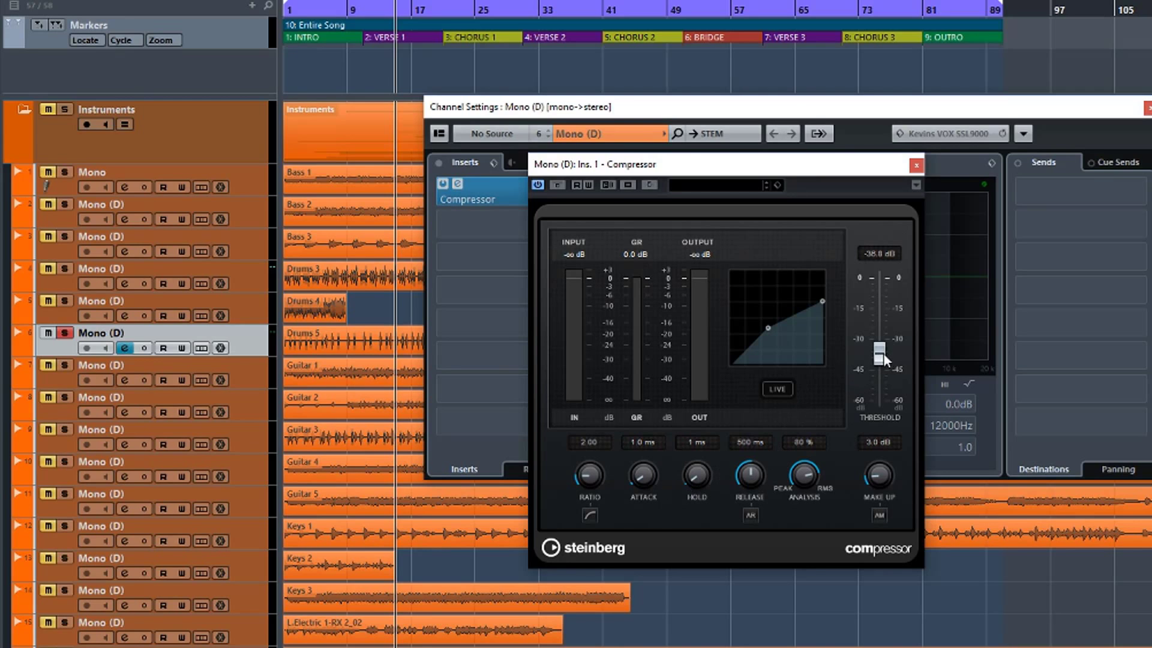
mouse_move(883, 352)
left_mouse_down()
mouse_move(883, 311)
mouse_move(887, 351)
left_mouse_up()
left_click_drag(880, 351, 882, 355)
left_click_drag(882, 361, 883, 318)
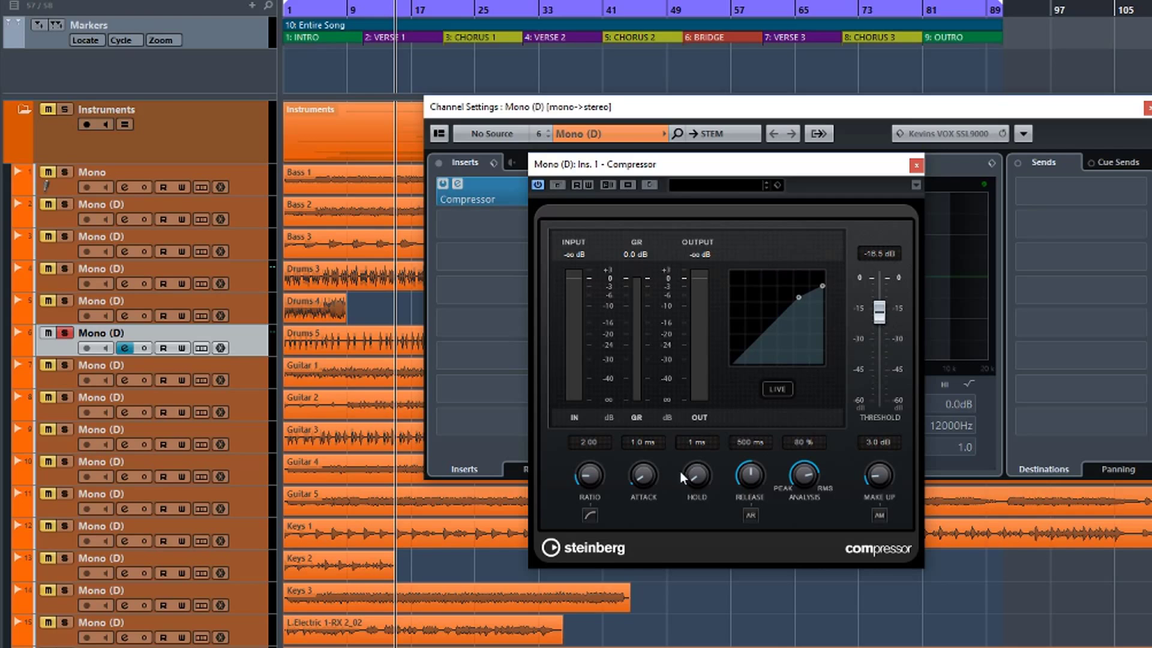
- Set the compressor's hold to 0 ms, the threshold to -16.9 dB and the ratio to 2.02
left_click_drag(692, 459, 693, 477)
left_click_drag(880, 317, 880, 327)
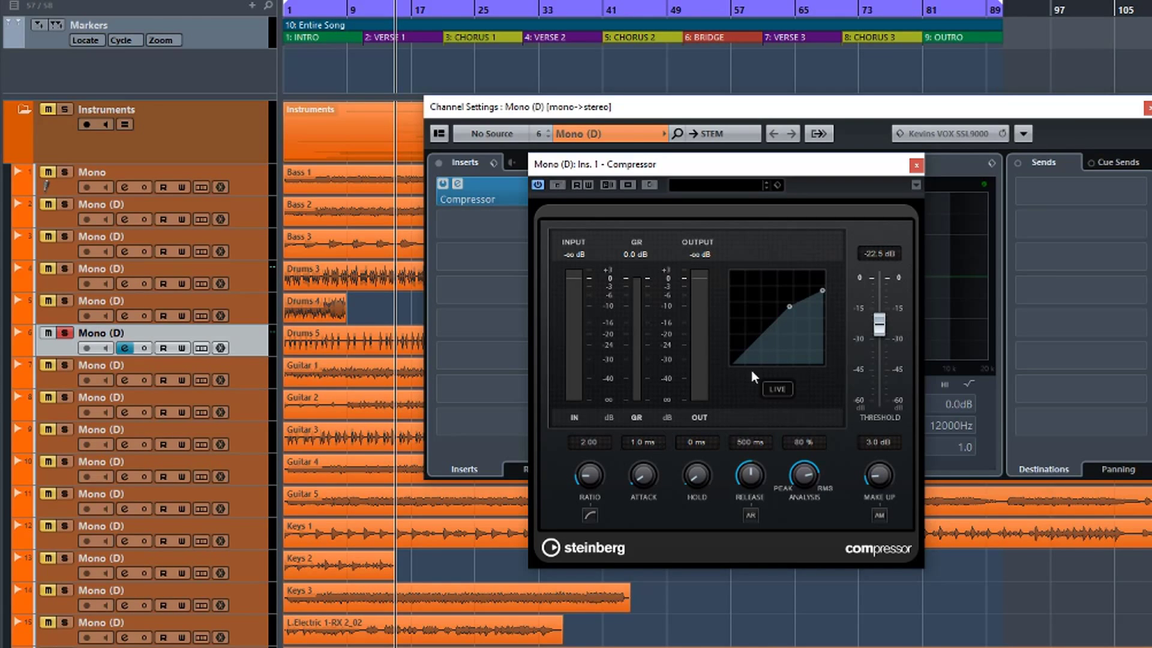
left_click_drag(879, 324, 888, 373)
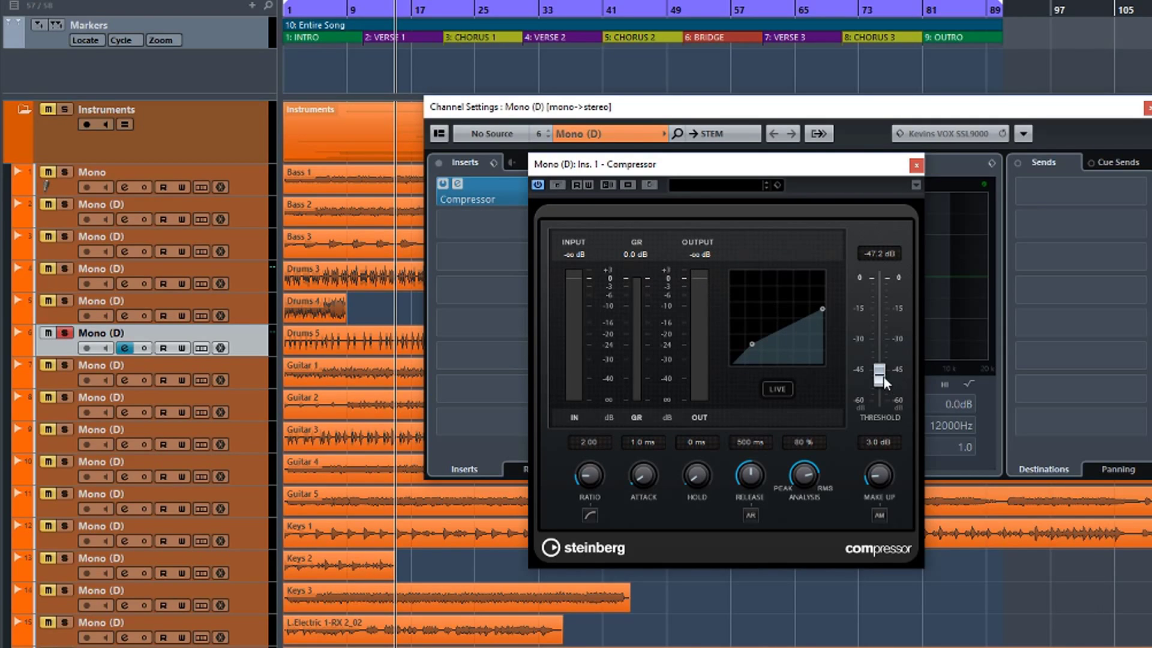
left_click_drag(883, 377, 879, 318)
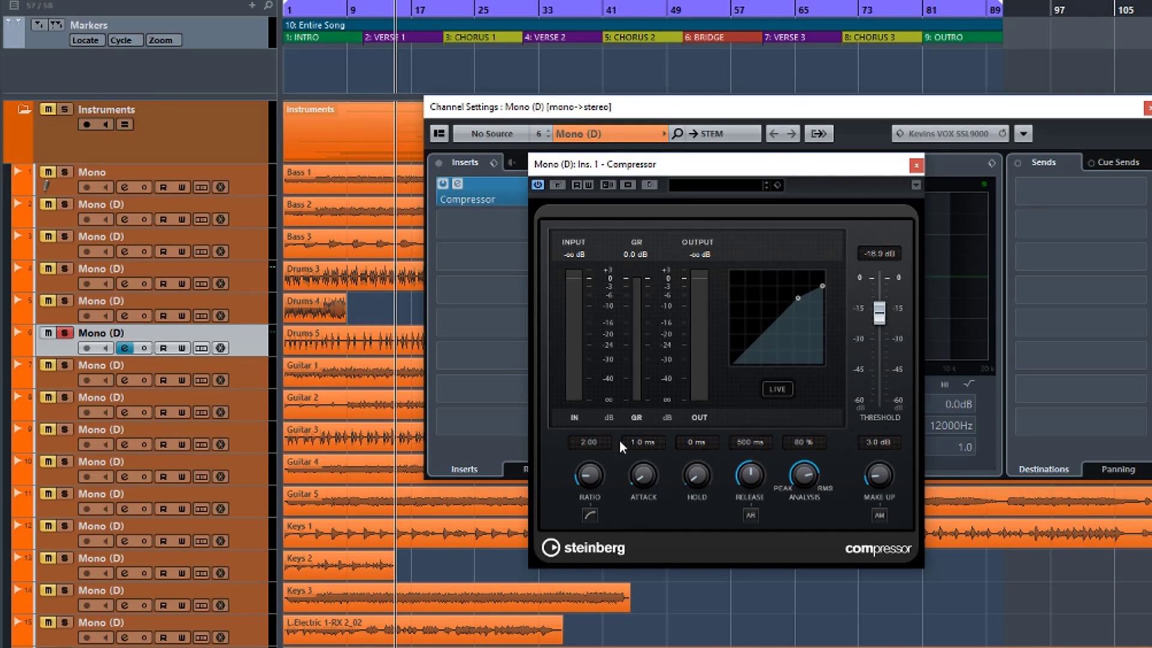
left_click_drag(592, 478, 587, 326)
- Move the compressor window aside and compare the drum track's playback with the effect bypassed and active
left_click_drag(677, 174, 726, 168)
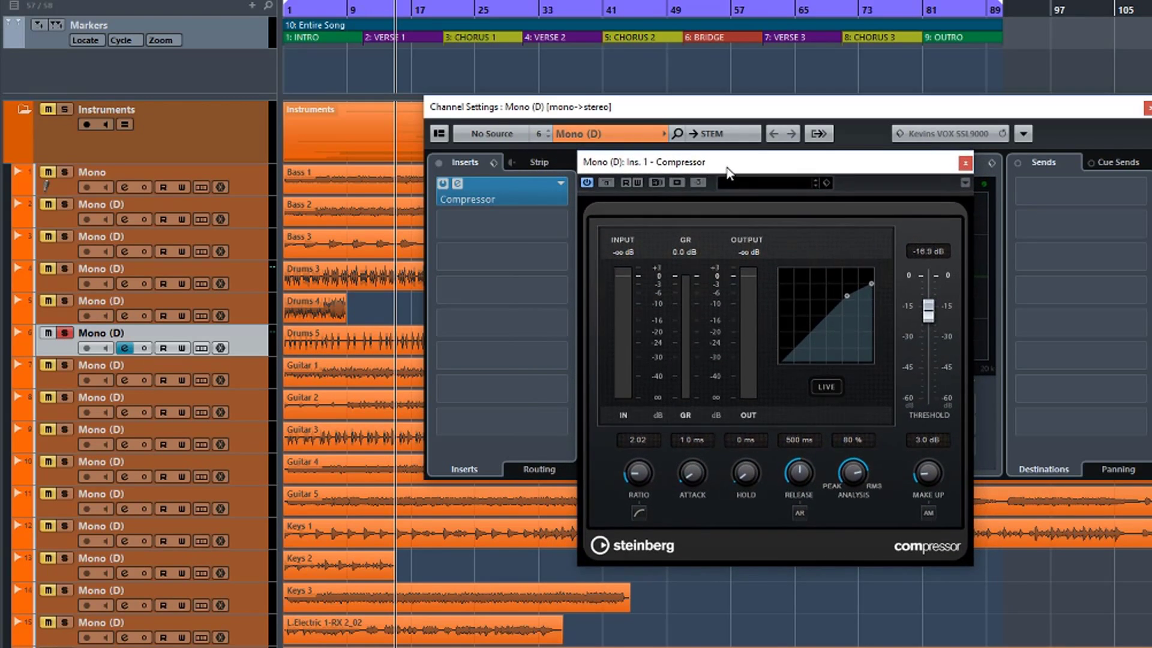
left_click(606, 182)
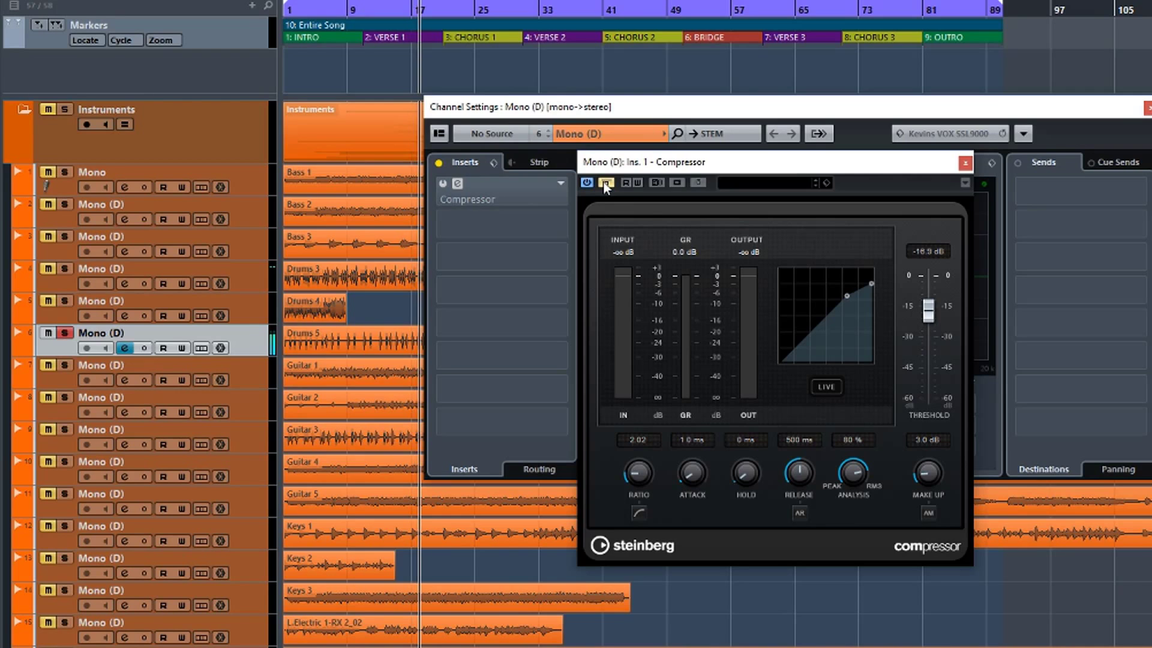
key("space")
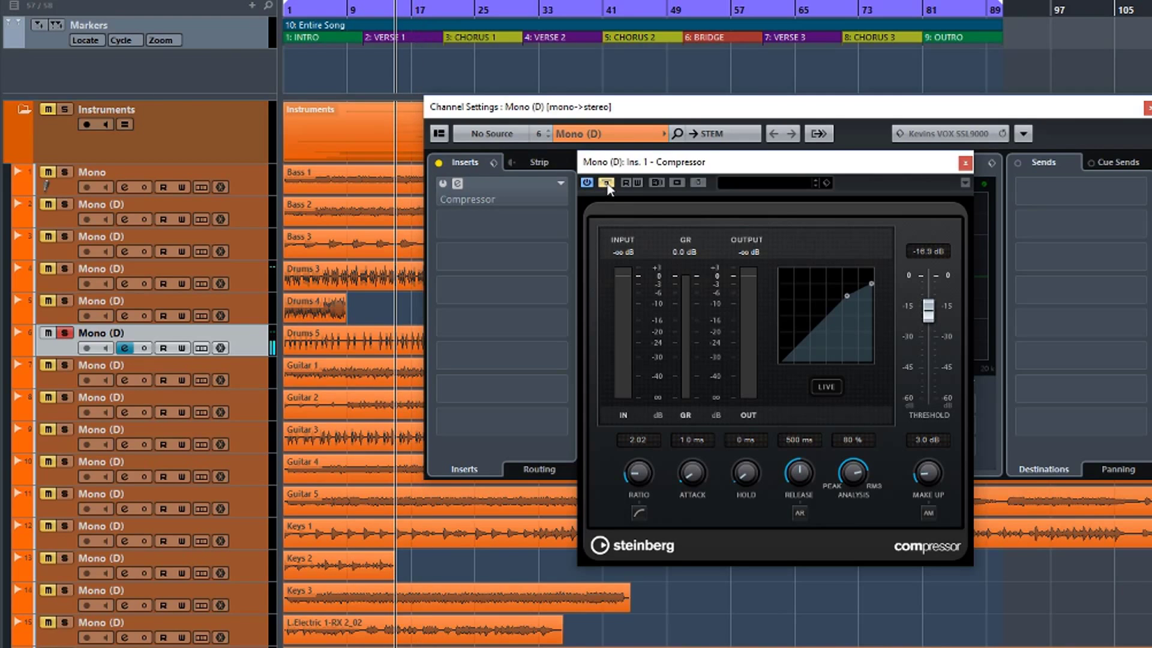
left_click(606, 182)
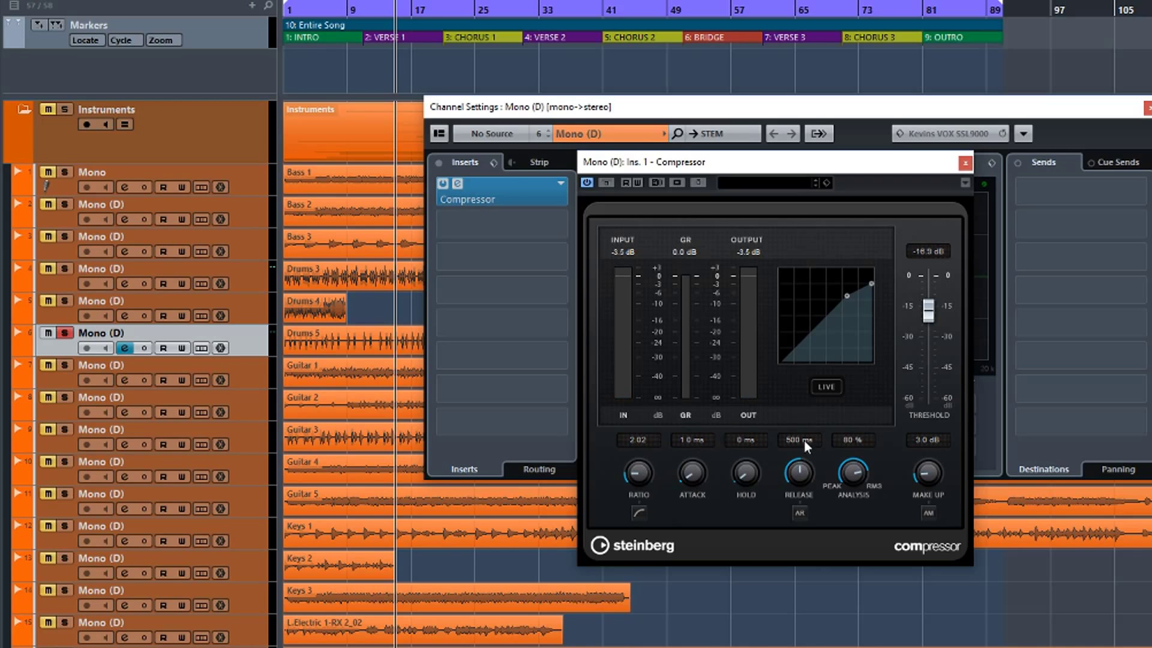
key("space")
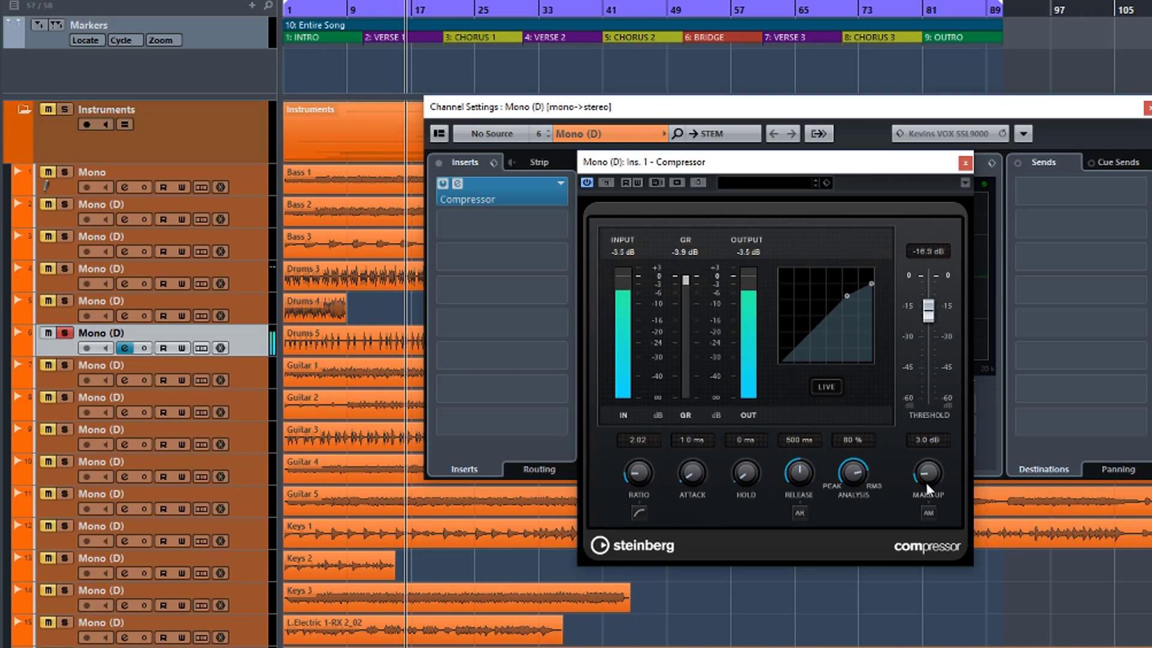
- Enable automatic make-up gain and set the threshold to -15.0 dB while the track plays
left_click(927, 514)
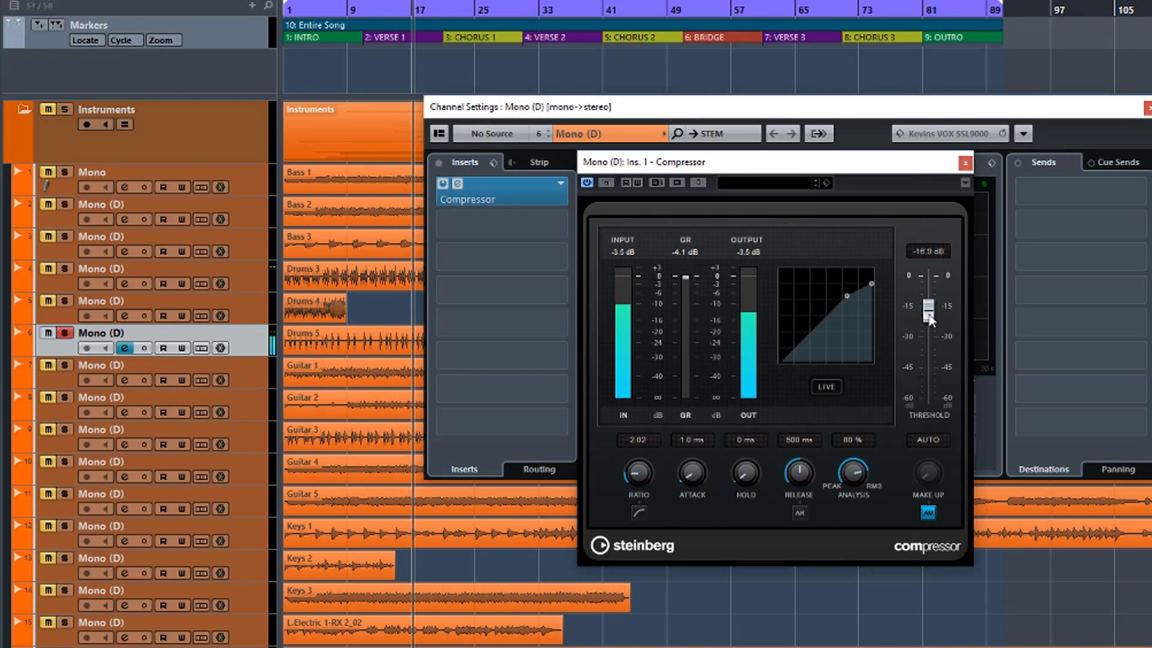
left_click_drag(930, 318, 931, 338)
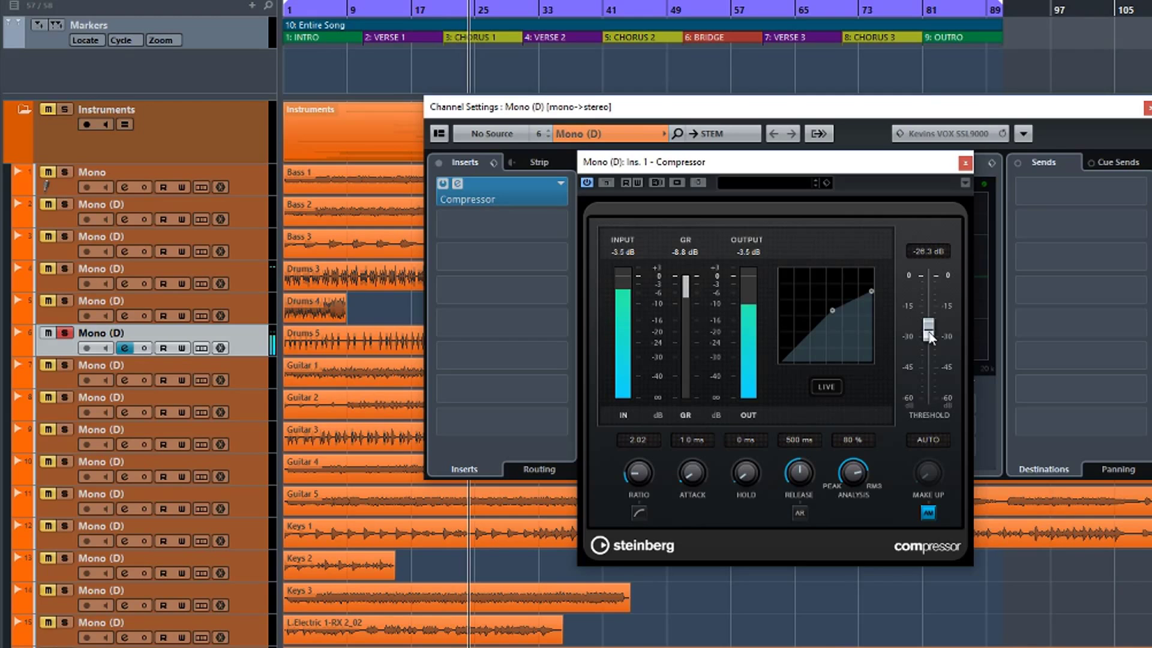
left_click_drag(929, 331, 930, 309)
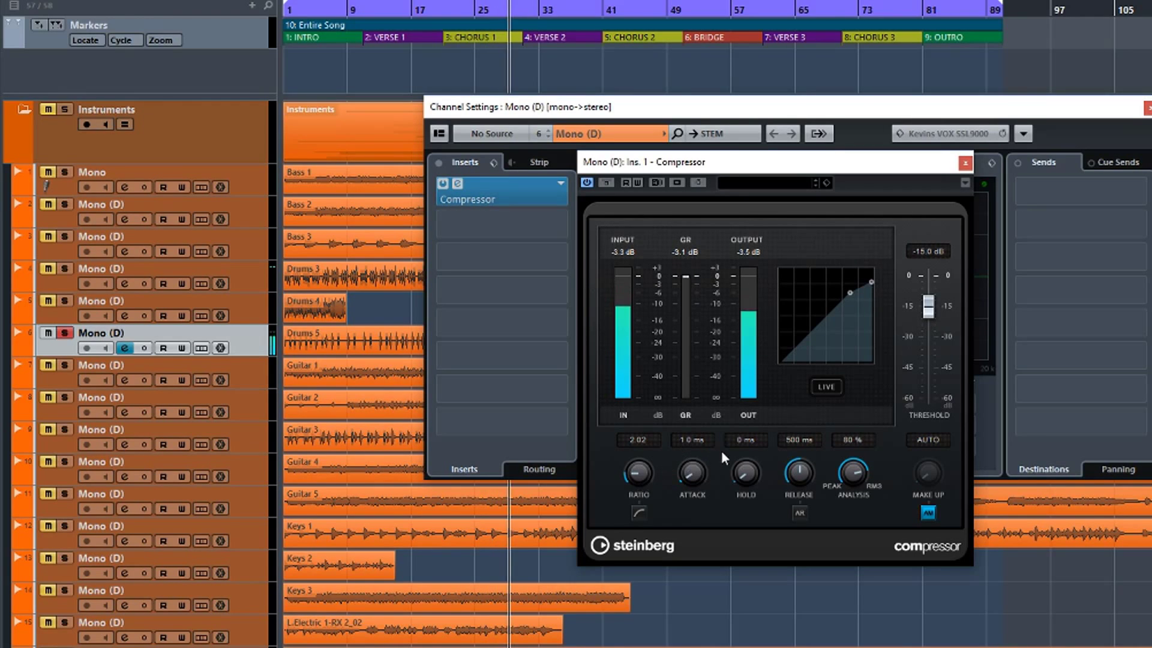
- Compare the drums with the compressor bypassed and active, and stop playback
left_click(607, 183)
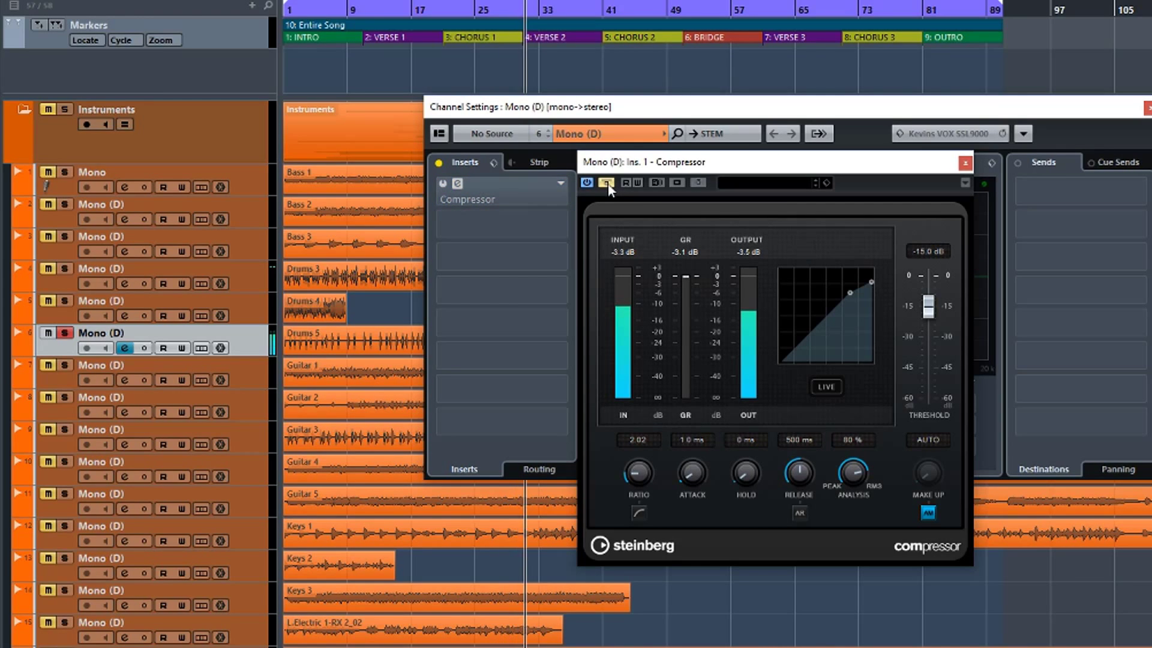
left_click(607, 183)
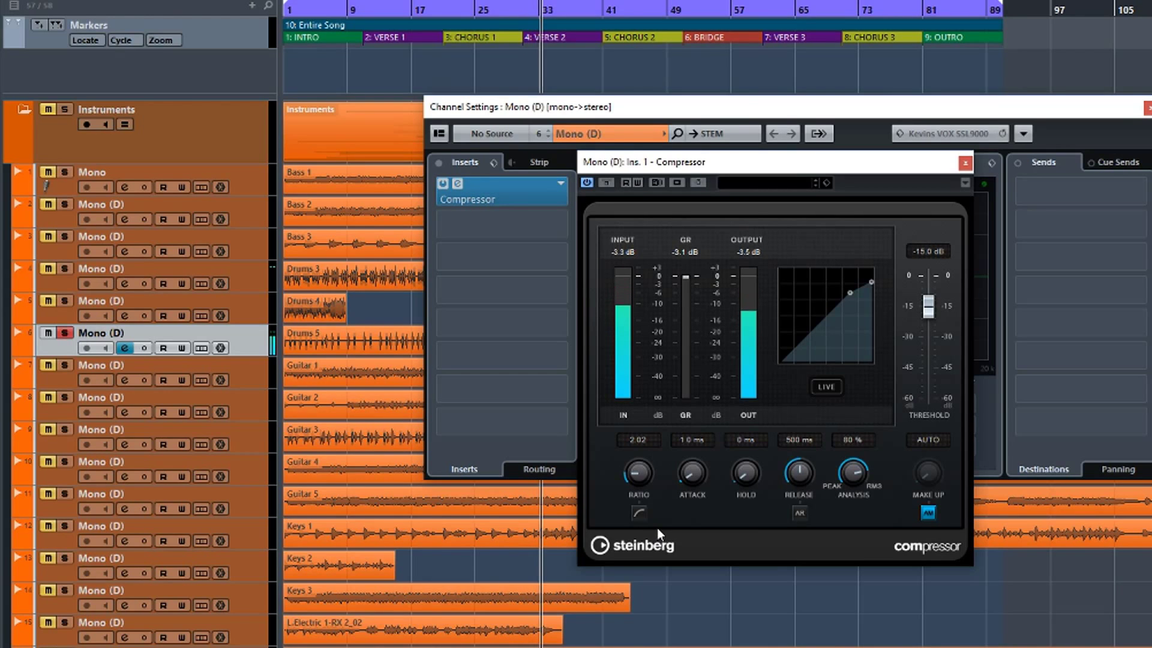
key("space")
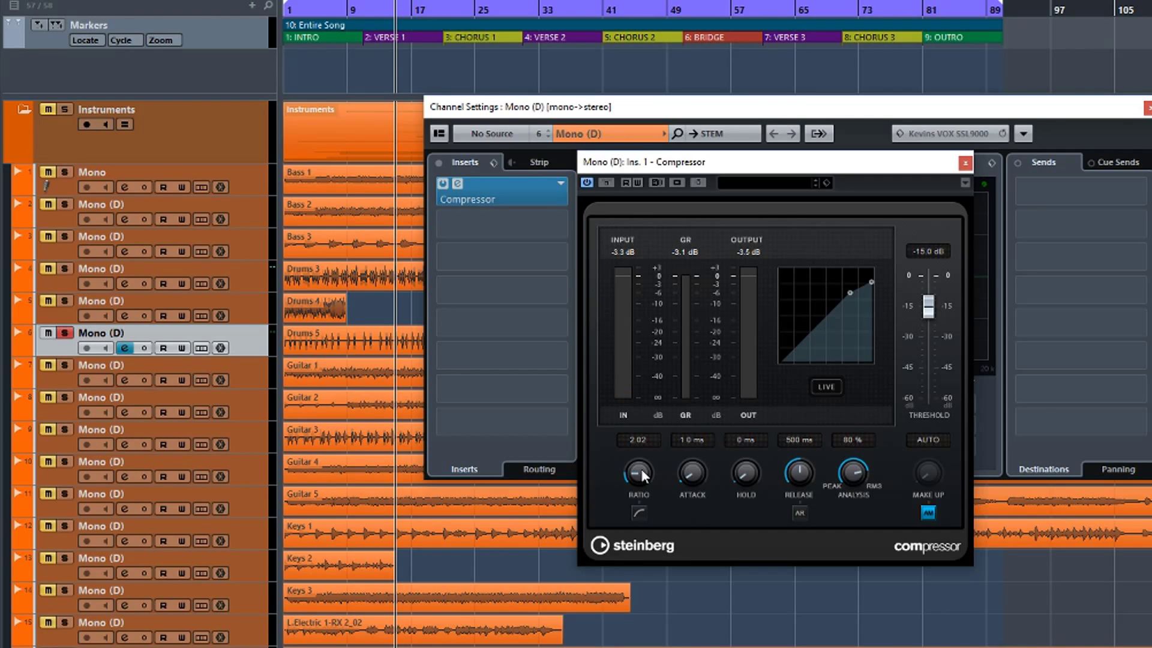
- Set the compressor's ratio to 8.00 and lower the threshold to -21.0 dB during playback
left_click_drag(639, 473, 611, 294)
key("space")
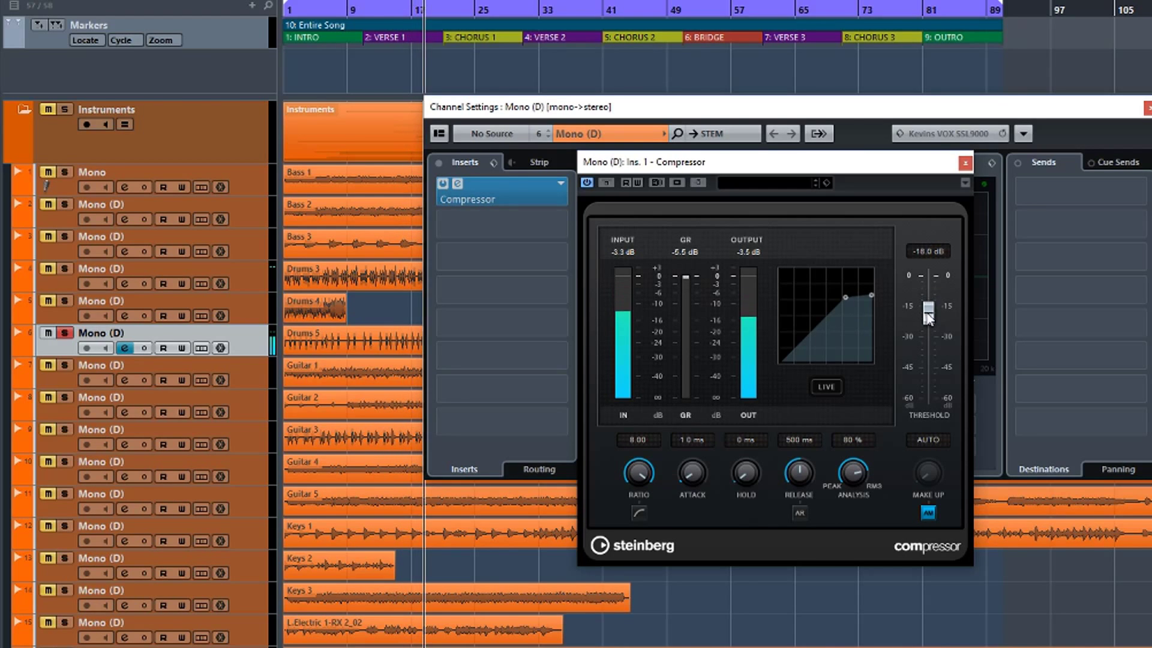
left_click_drag(928, 311, 928, 323)
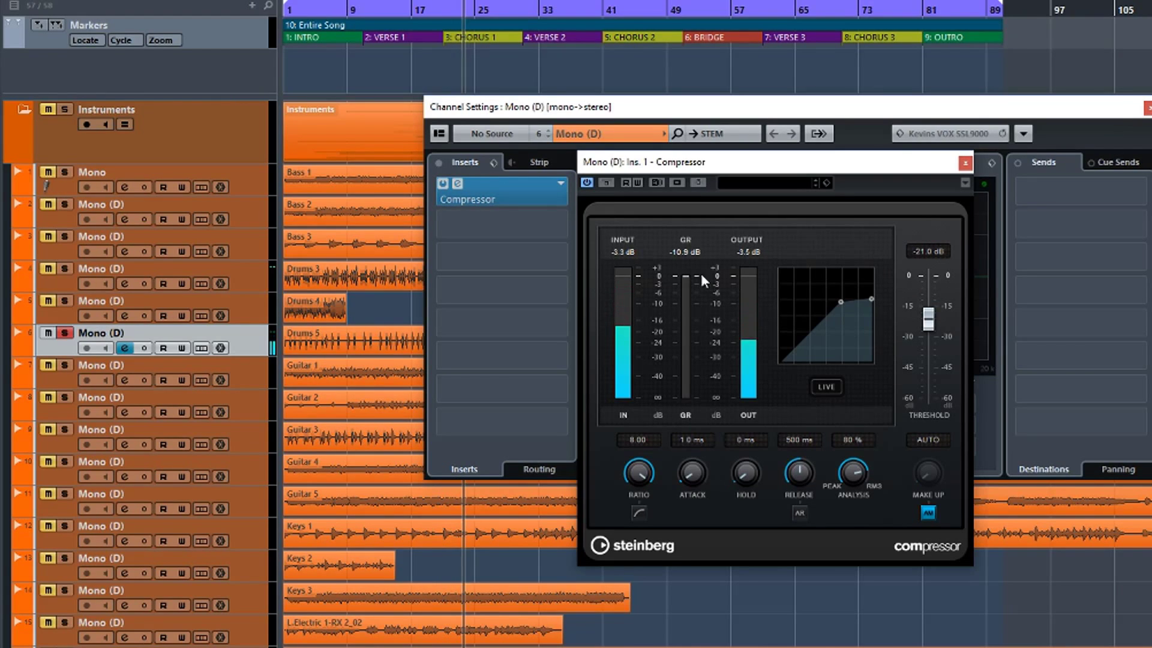
- Compare the drums repeatedly with and without the heavier 8.00 ratio compression, replaying the section from its start
left_click(606, 183)
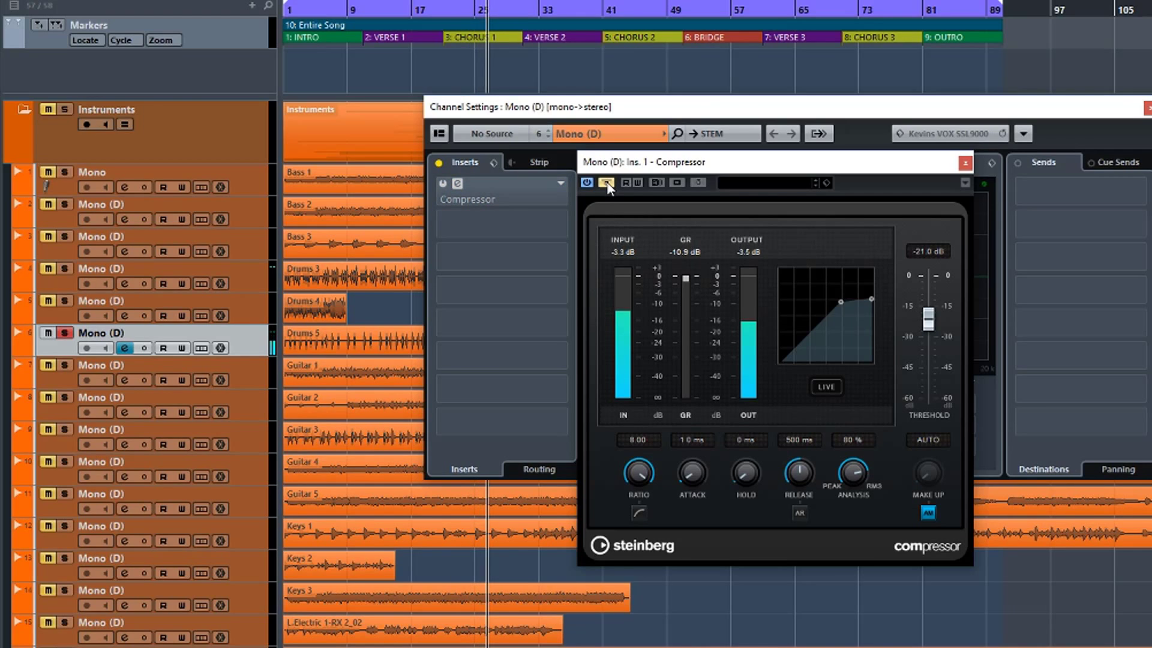
left_click(607, 183)
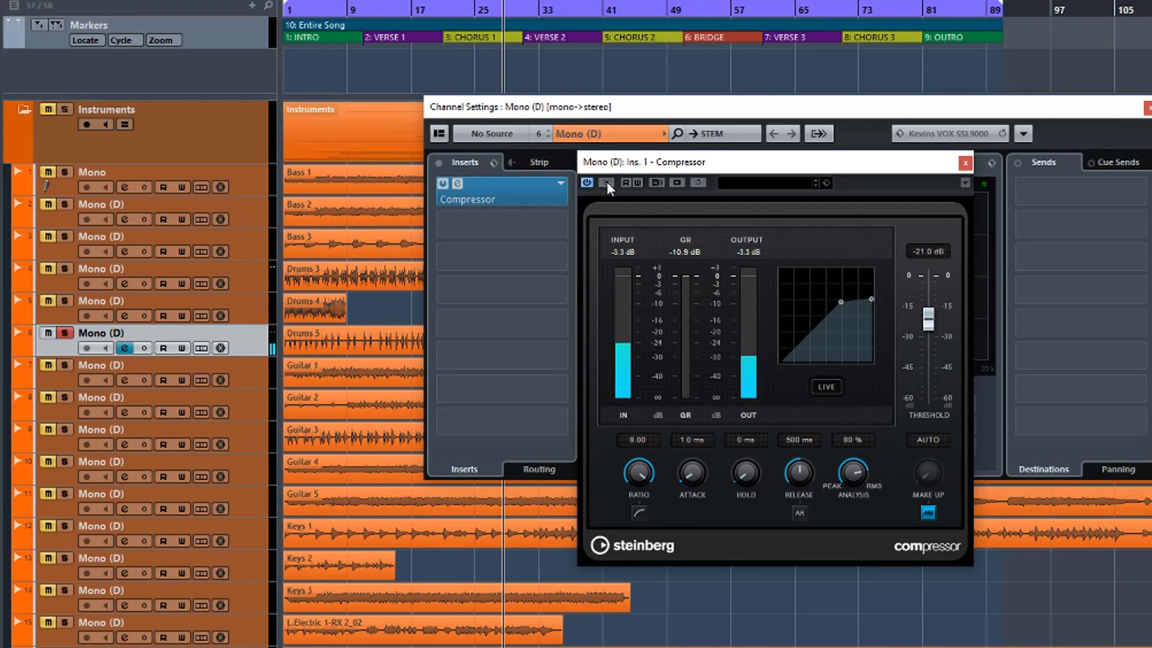
key("space")
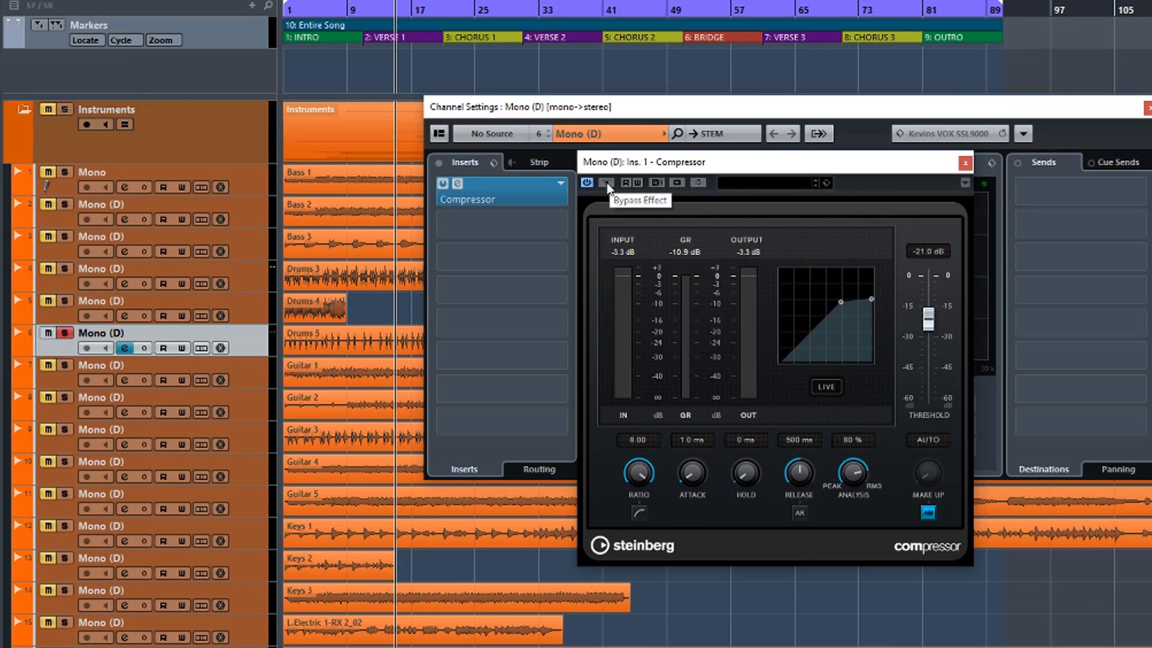
key("space")
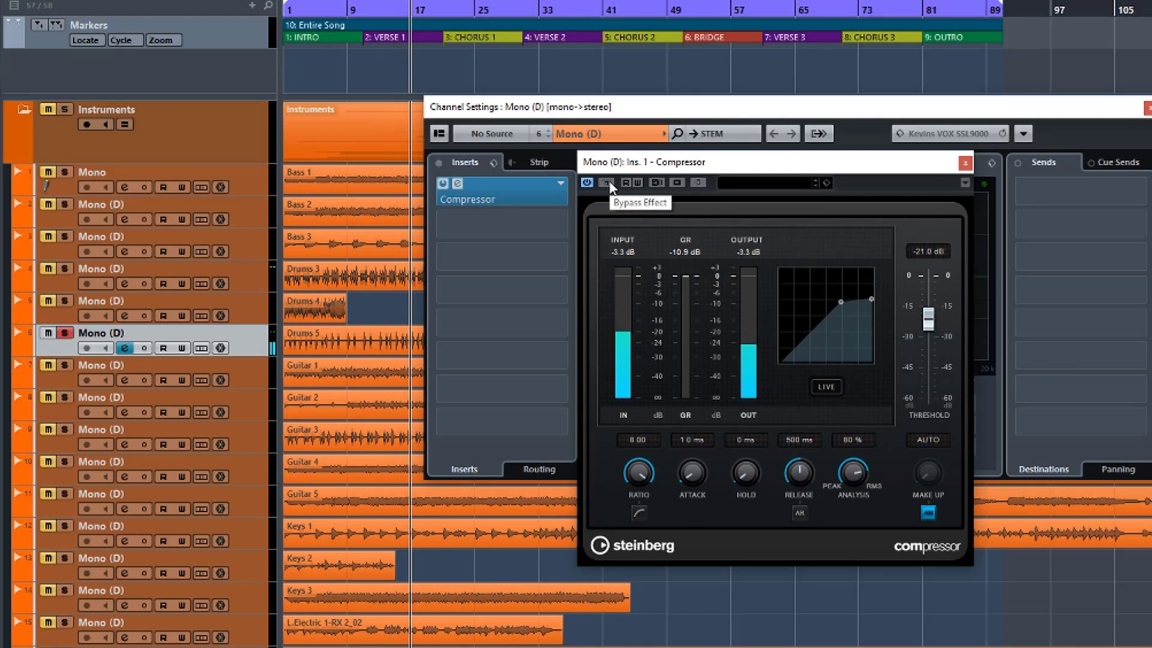
left_click(610, 184)
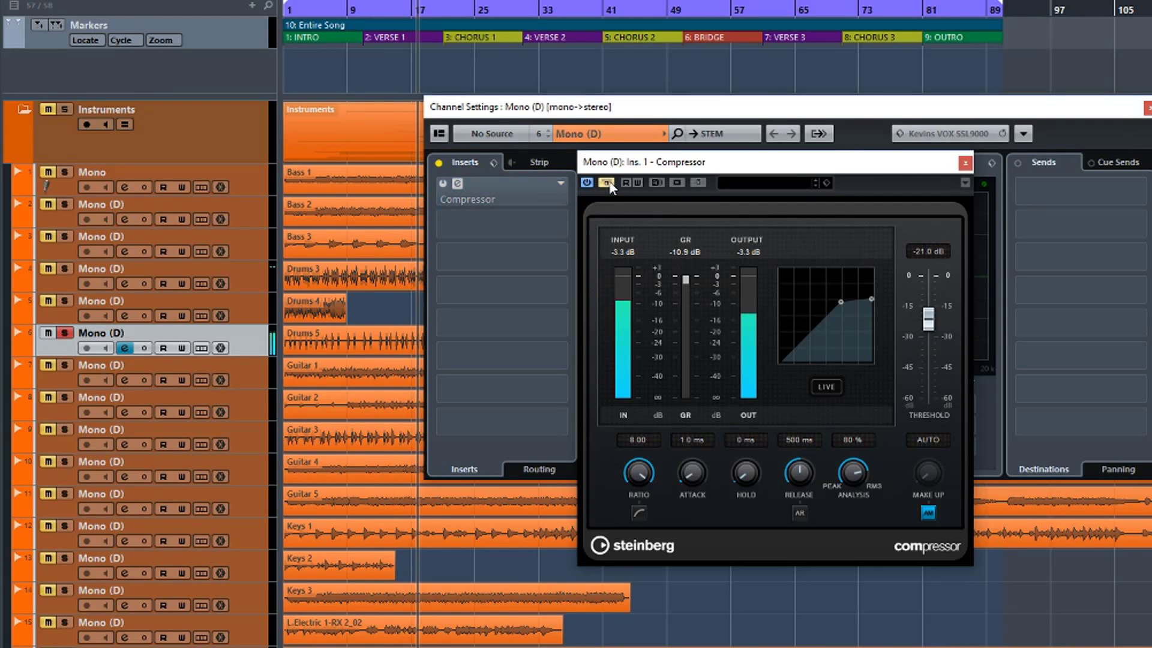
left_click(609, 184)
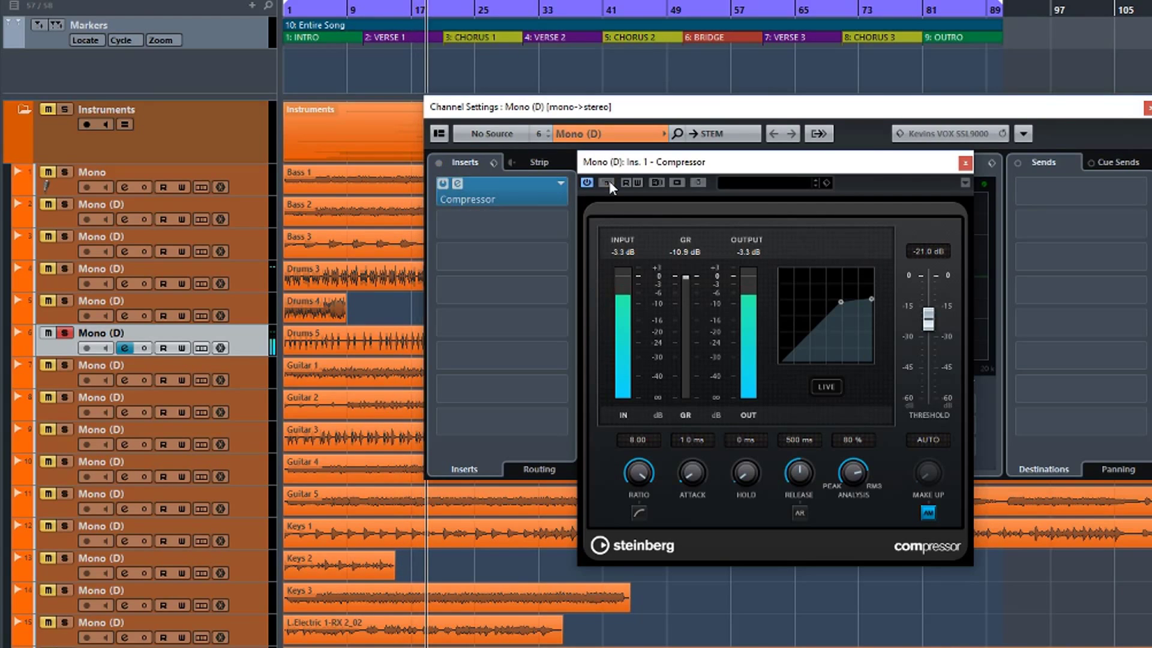
- Set the compressor's attack to 15.0 ms and the release to 10 ms, with the drum track playing
left_click_drag(688, 475, 685, 449)
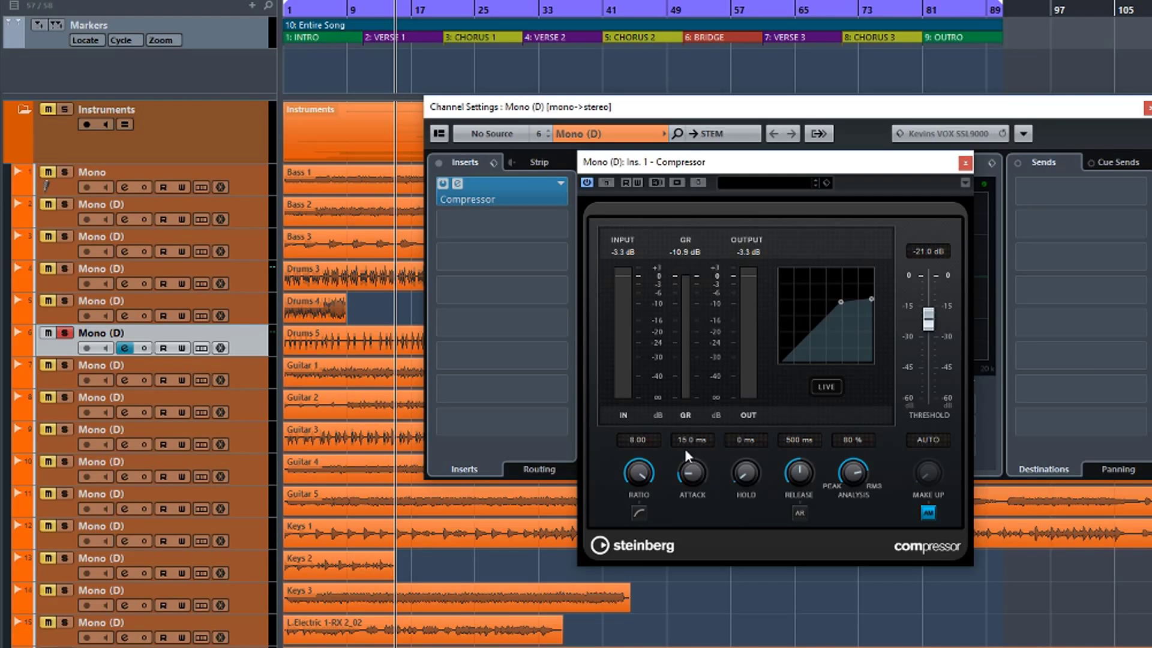
key("space")
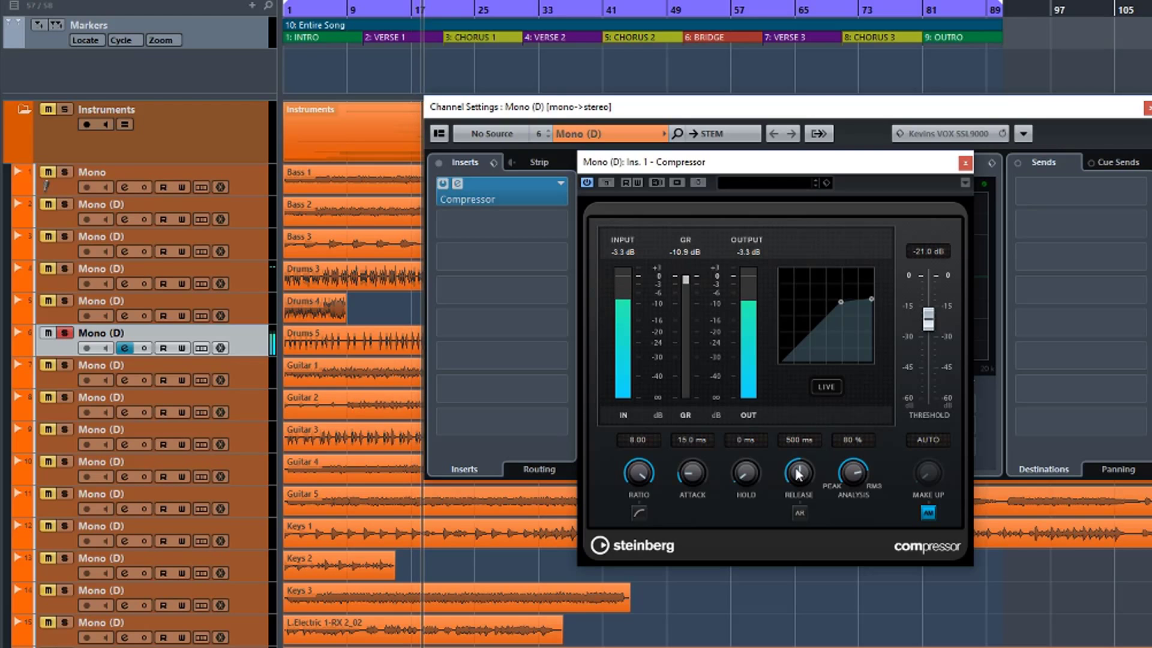
left_click_drag(799, 474, 789, 541)
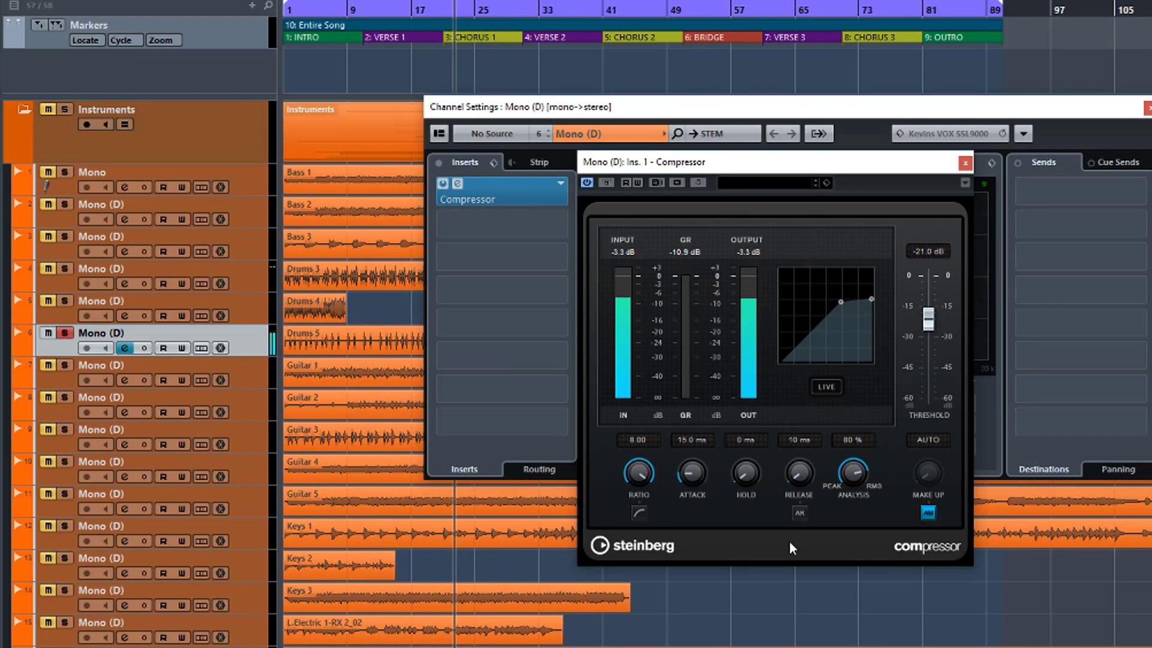
- Compare the drums with the compressor bypassed and active at the 10 ms release, restarting playback from the section's start
left_click(605, 182)
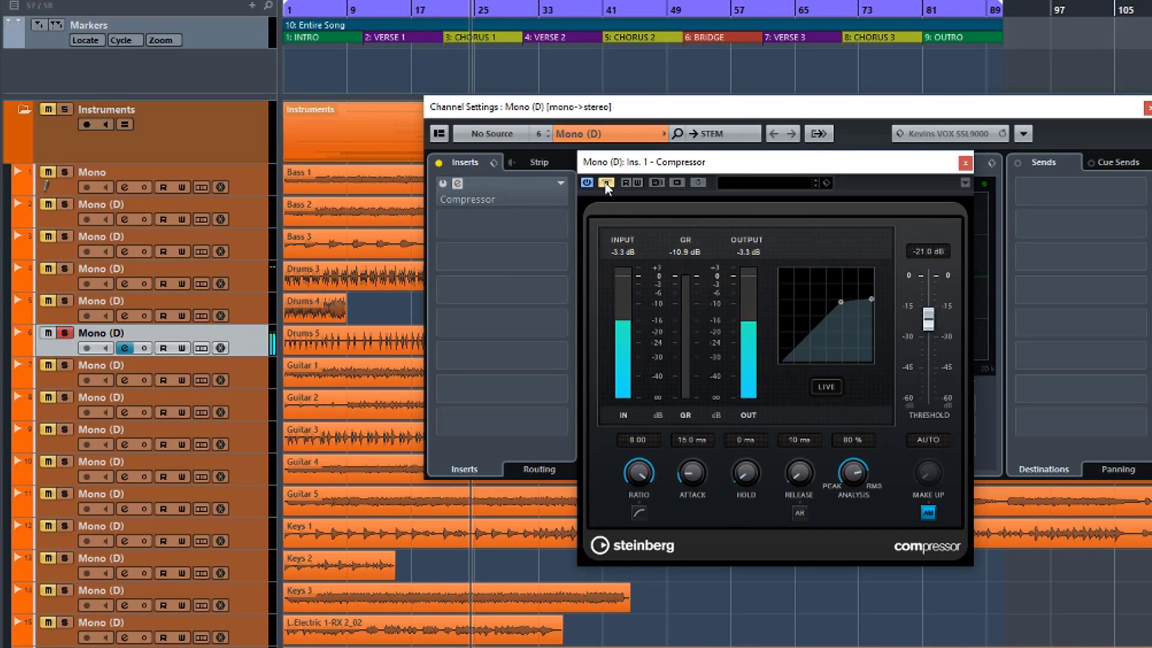
left_click(606, 182)
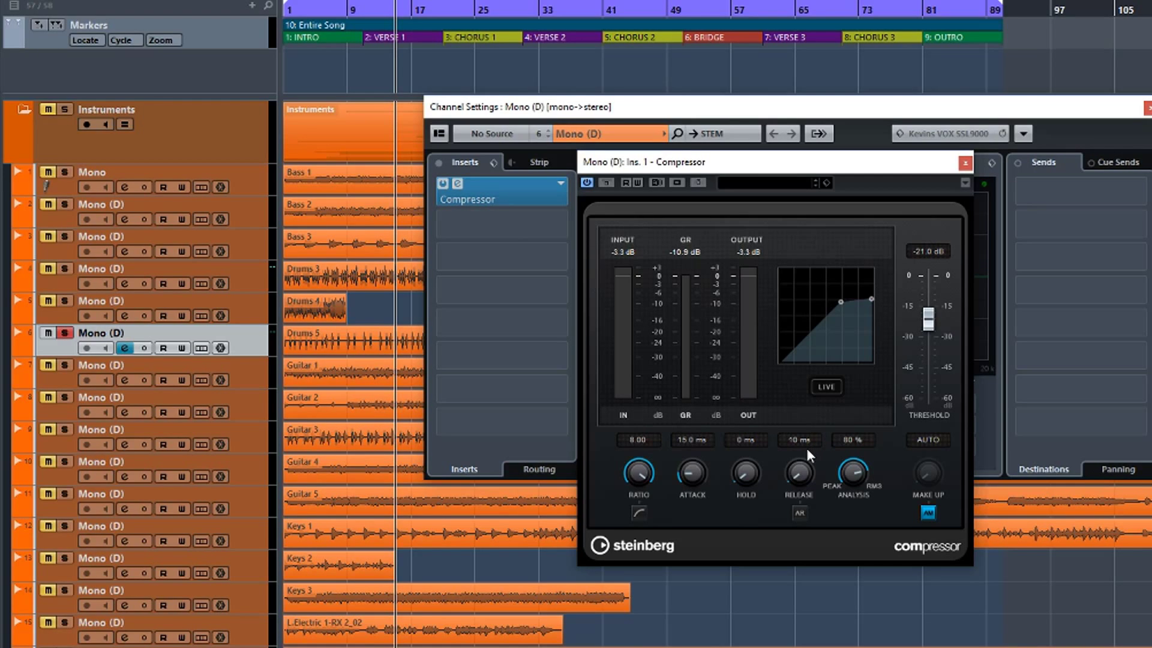
key("space")
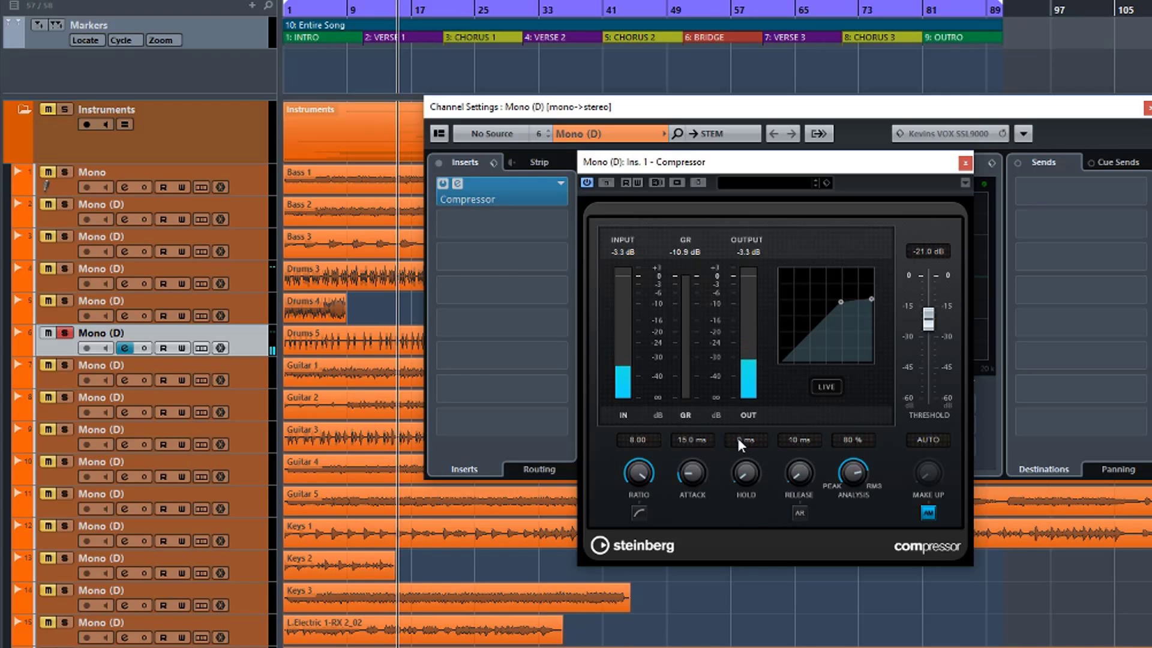
left_click(608, 183)
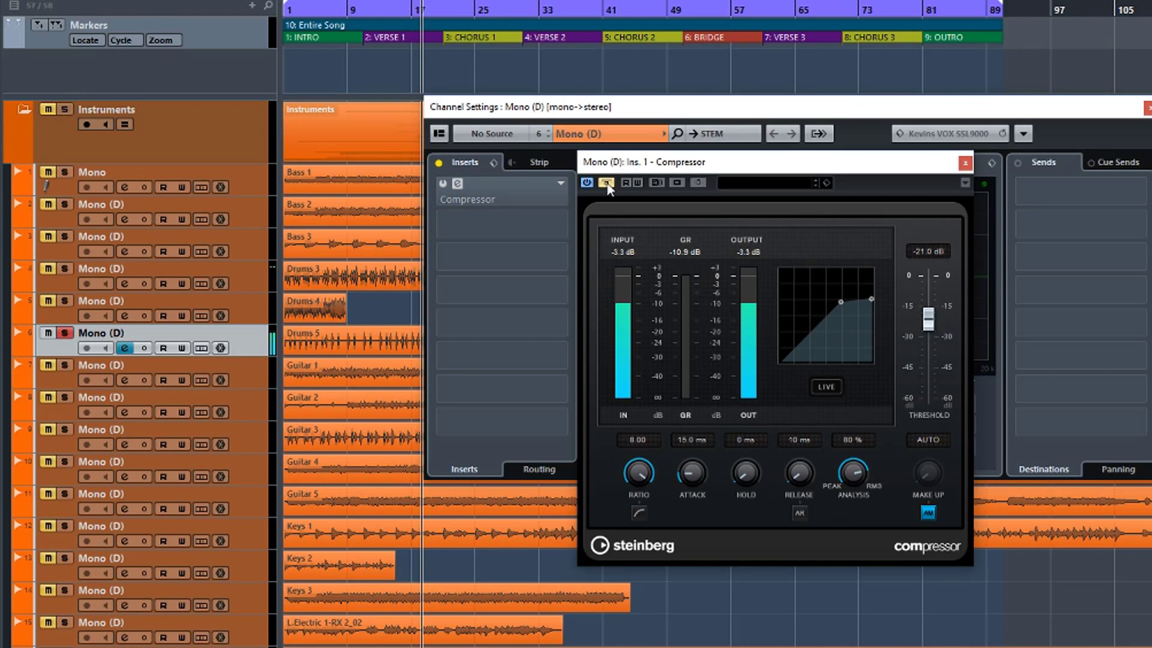
left_click(607, 183)
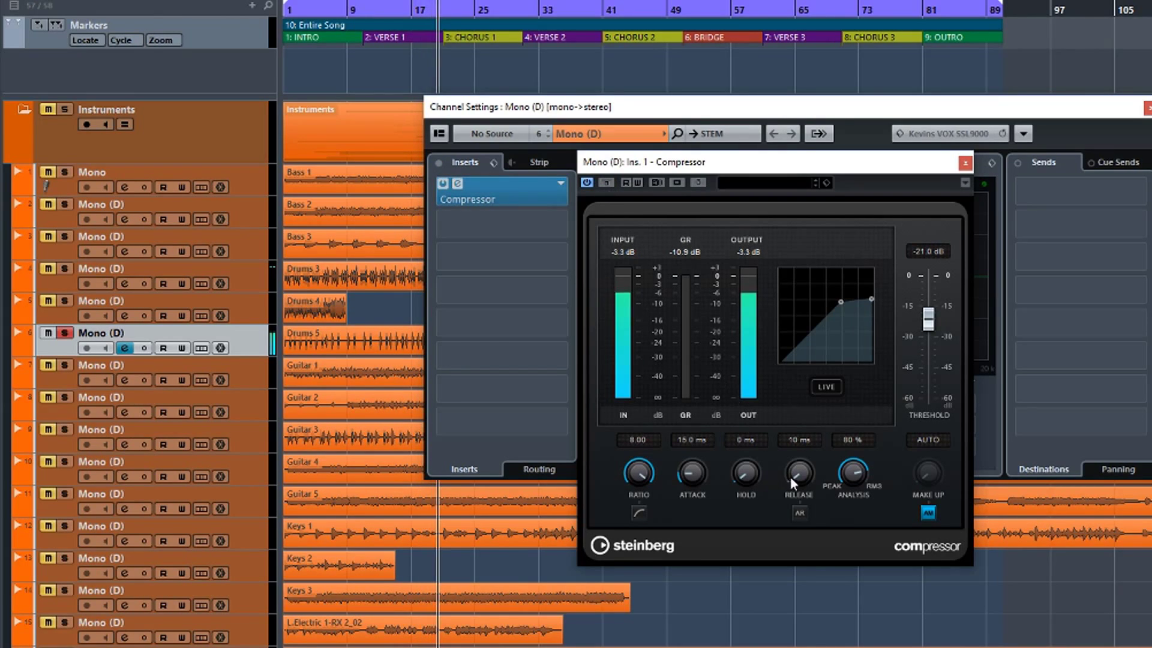
- Raise the compressor's release to 1000 ms and compare the drums with the compressor active and bypassed
left_click_drag(794, 476, 786, 296)
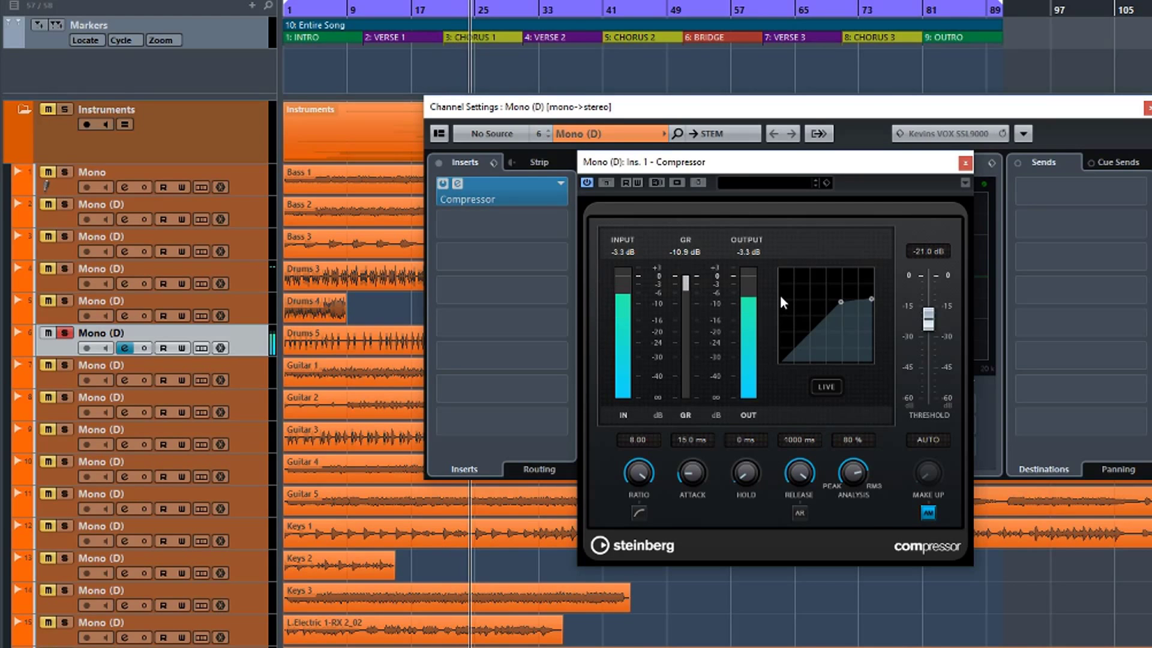
key("space")
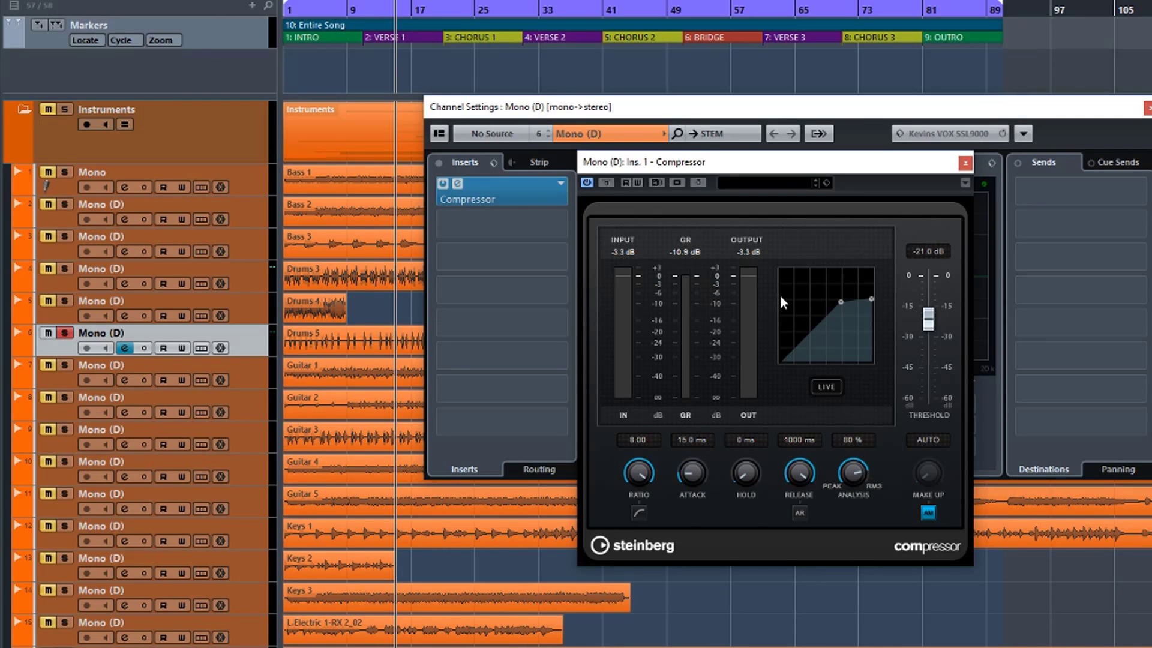
key("space")
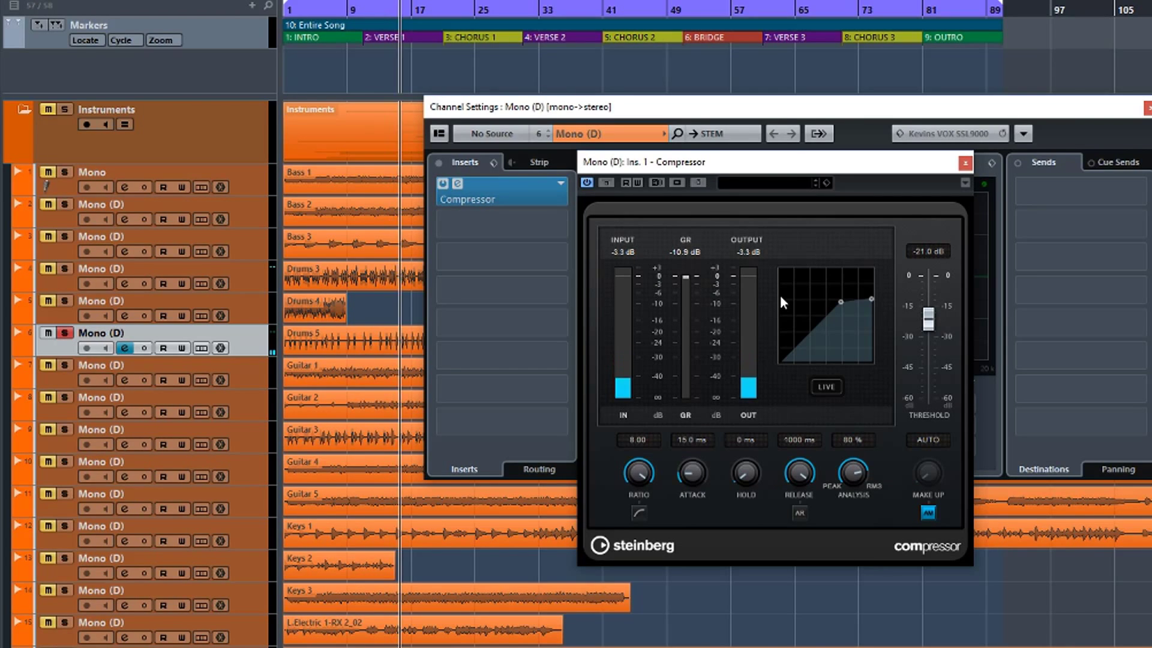
left_click(606, 183)
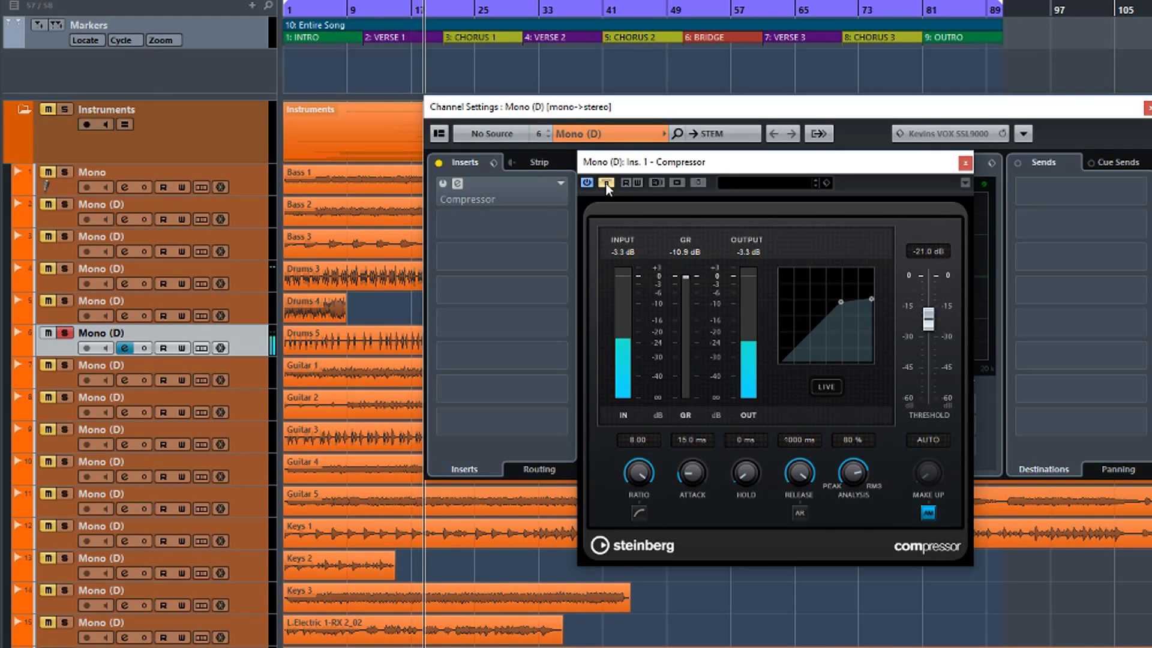
left_click(606, 183)
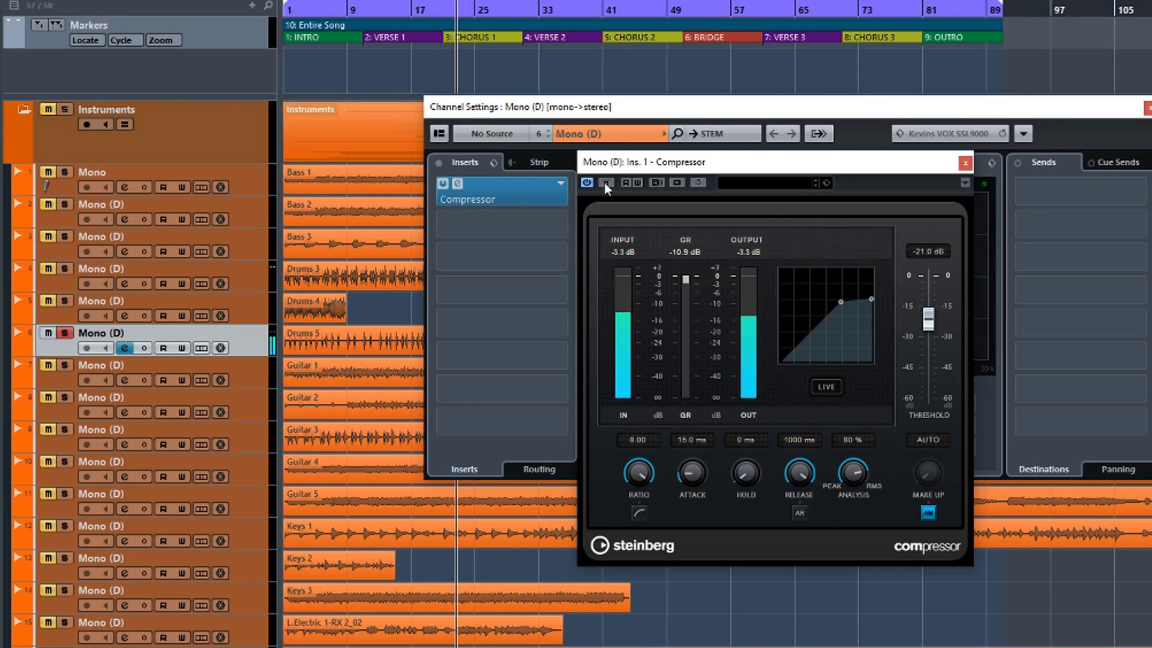
key("space")
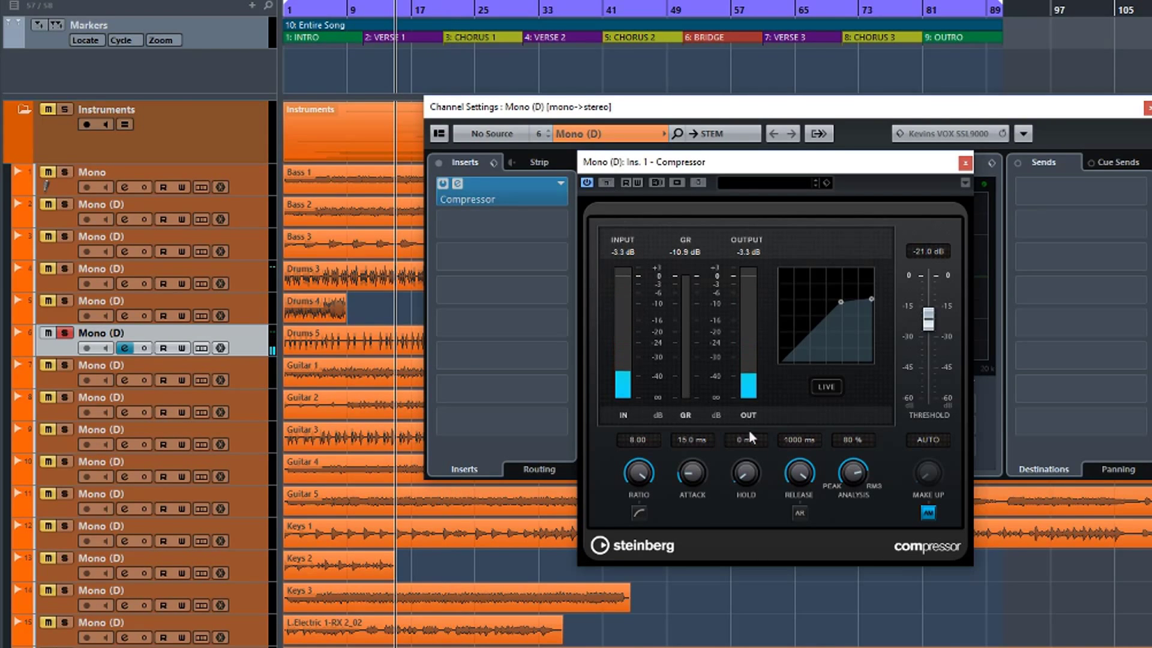
- Set the drum compressor's ratio to 4.54, attack to 20.5 ms, release to 89 ms and threshold to -24.8 dB
left_click_drag(797, 477, 794, 559)
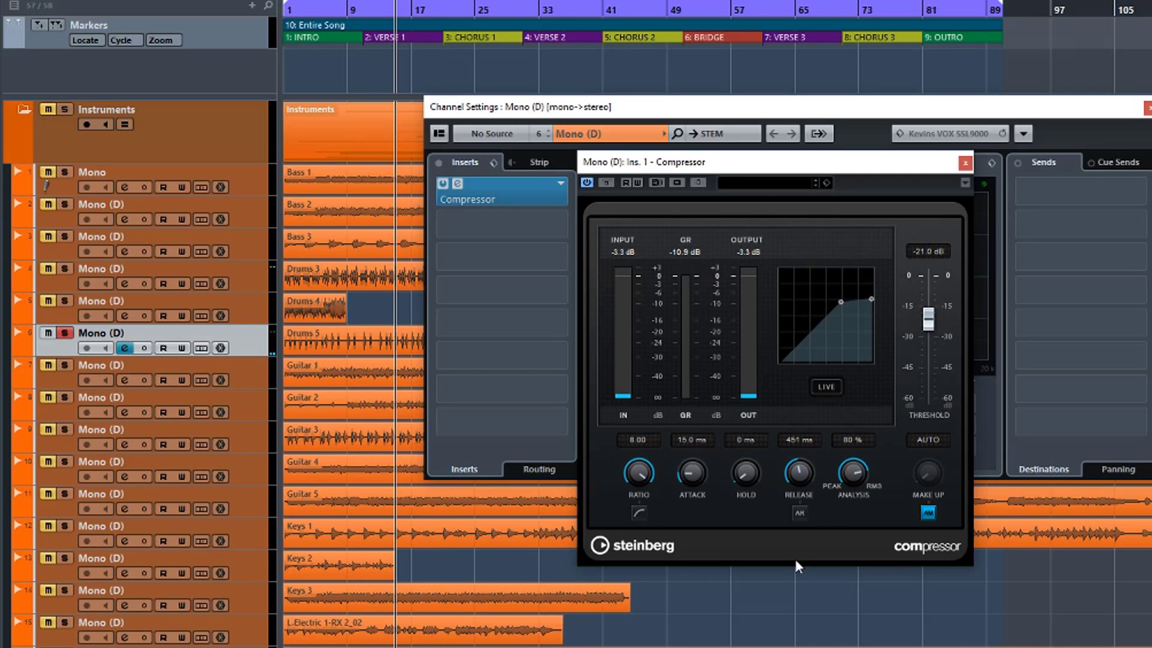
left_click_drag(795, 483, 798, 534)
left_click_drag(639, 474, 642, 533)
left_click_drag(642, 541, 639, 561)
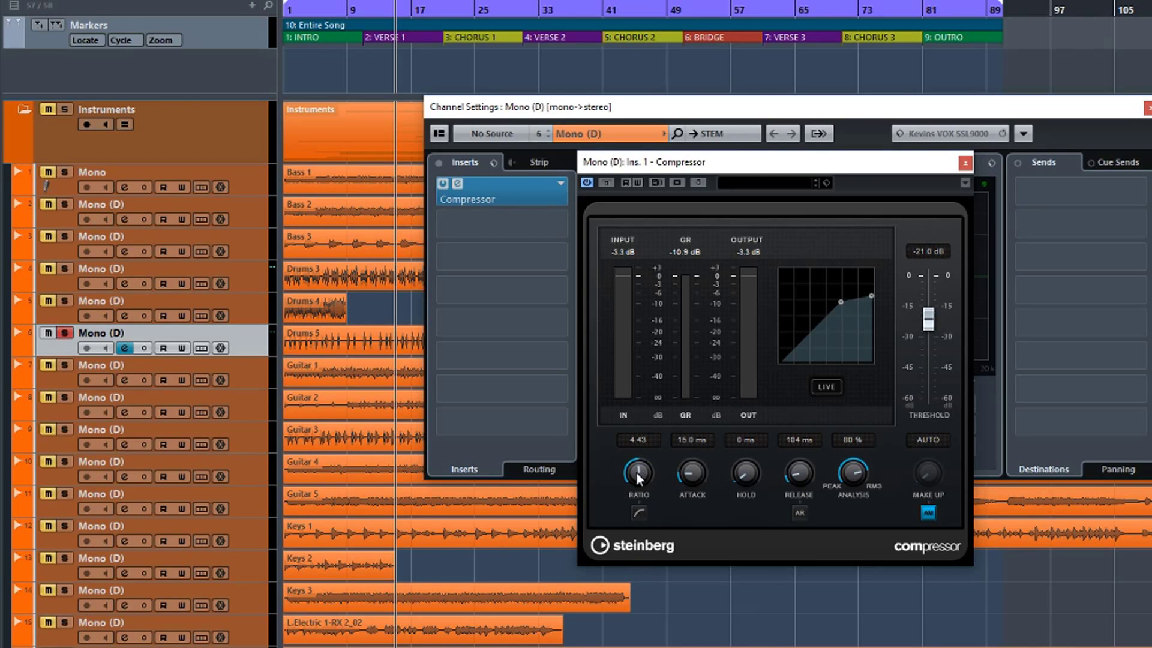
left_click_drag(638, 470, 693, 473)
left_click_drag(802, 473, 802, 476)
key("space")
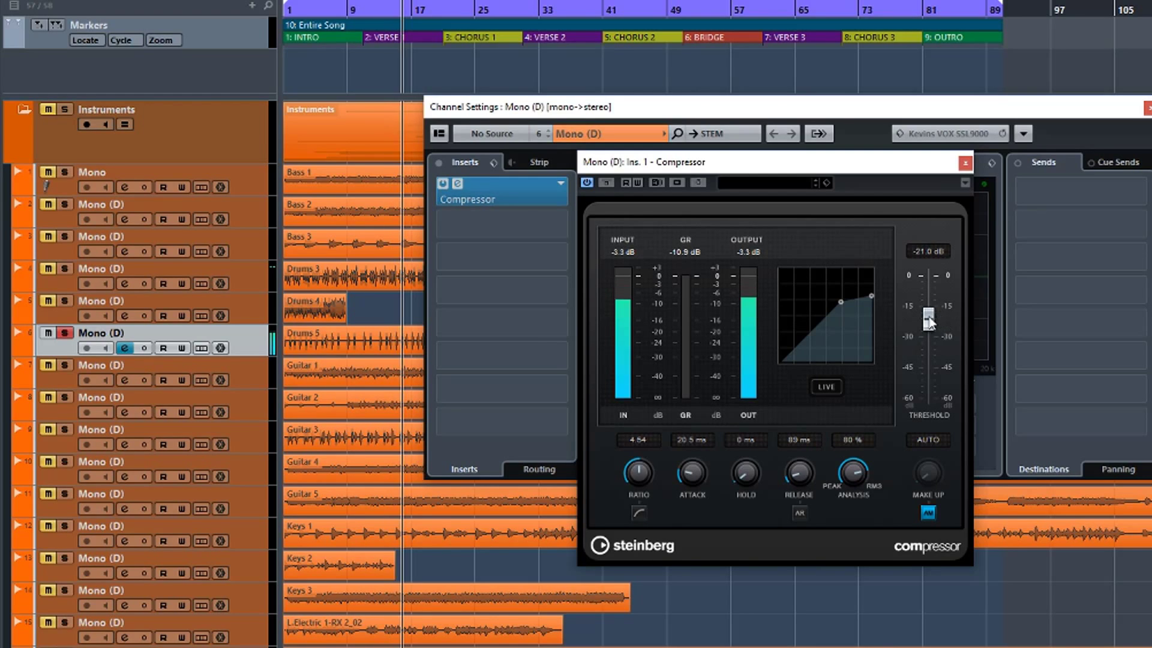
left_click_drag(930, 322, 931, 328)
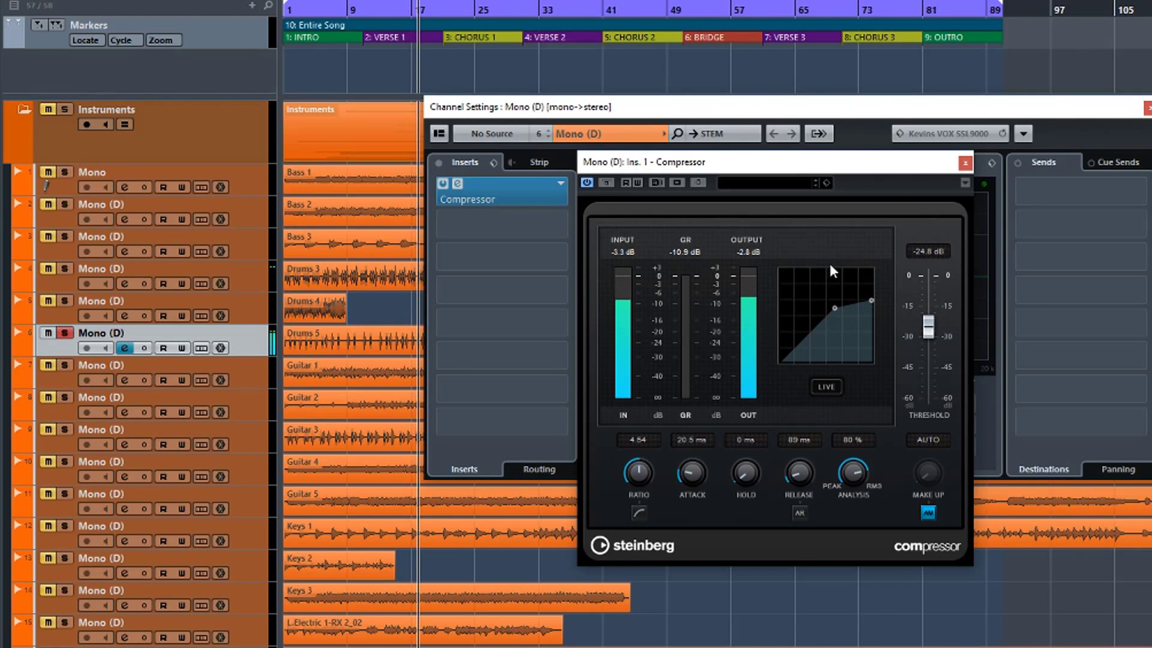
- Compare the drums with the compressor bypassed and active at the moderate 4.54 ratio settings, and stop playback
left_click(609, 182)
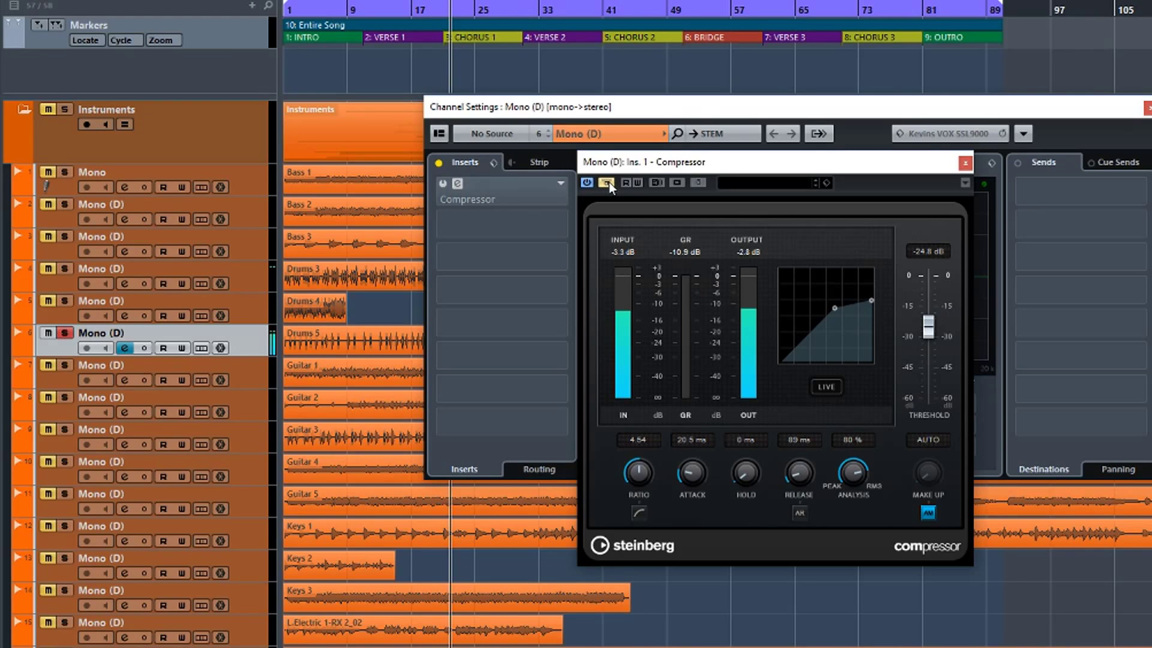
left_click(609, 182)
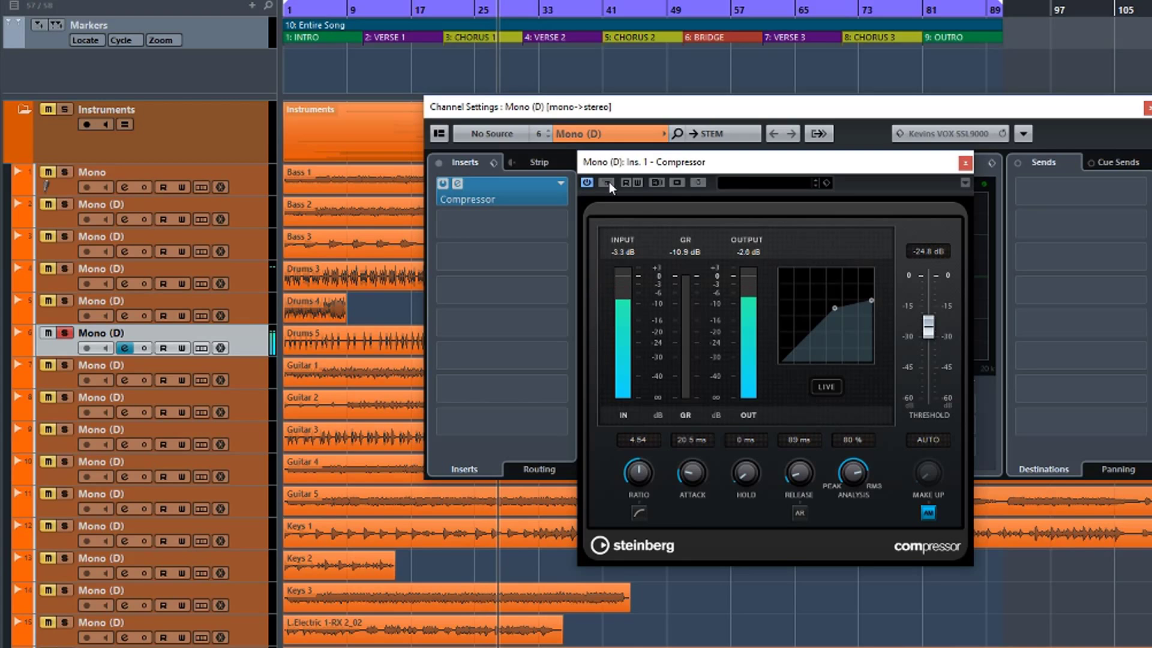
key("space")
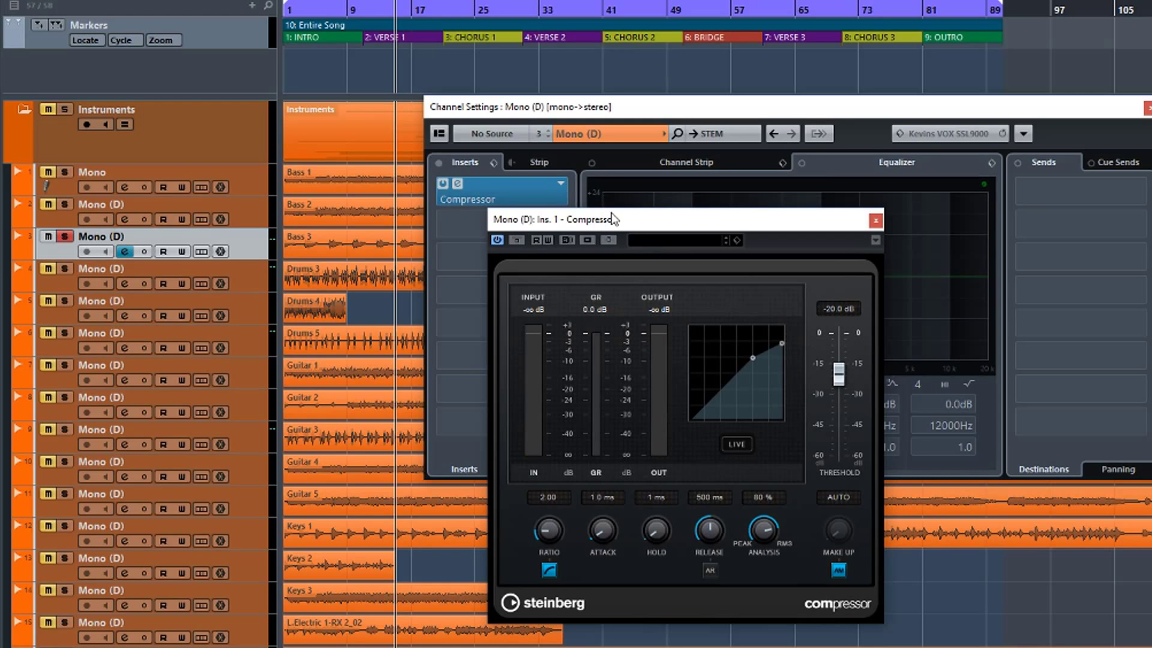
- Set the Bass 3 compressor's ratio to 5.01 and threshold to -31.9 dB, and compare the playing bass against bypass
left_click_drag(615, 219, 682, 198)
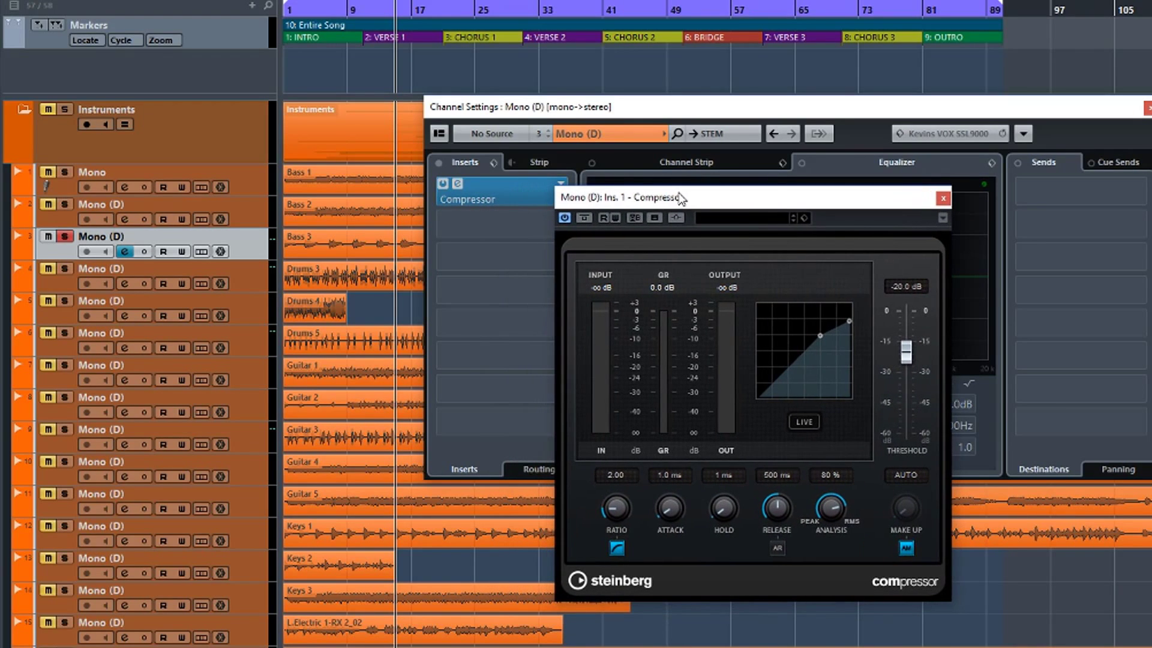
left_click_drag(614, 517, 621, 461)
key("space")
left_click_drag(906, 352, 909, 372)
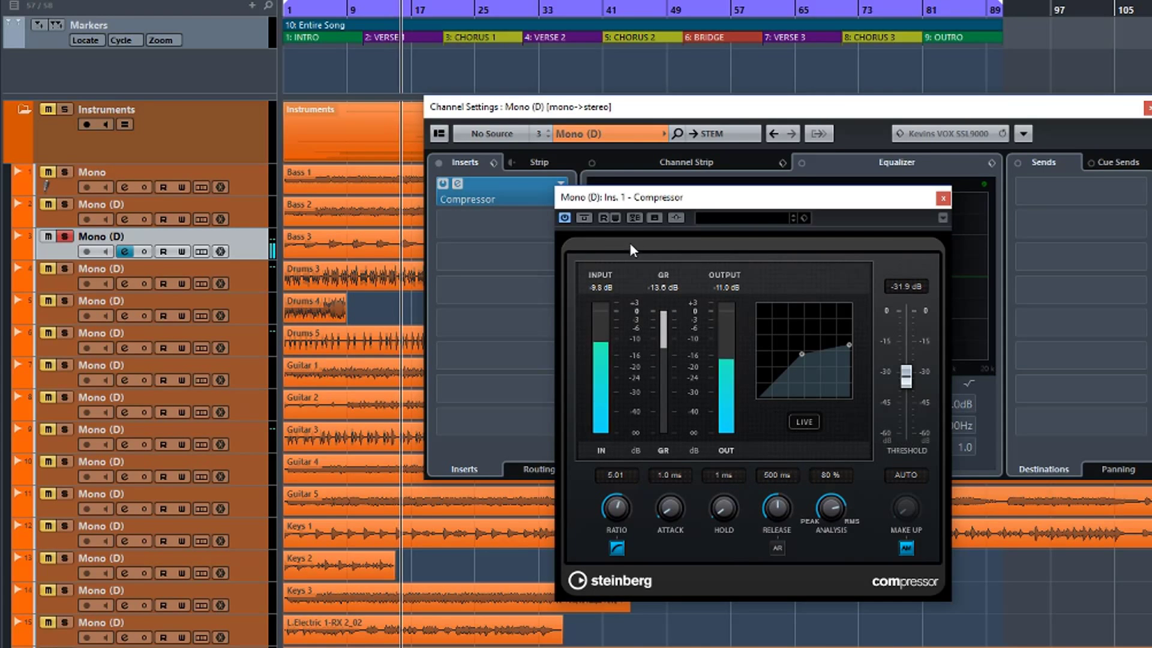
left_click(585, 217)
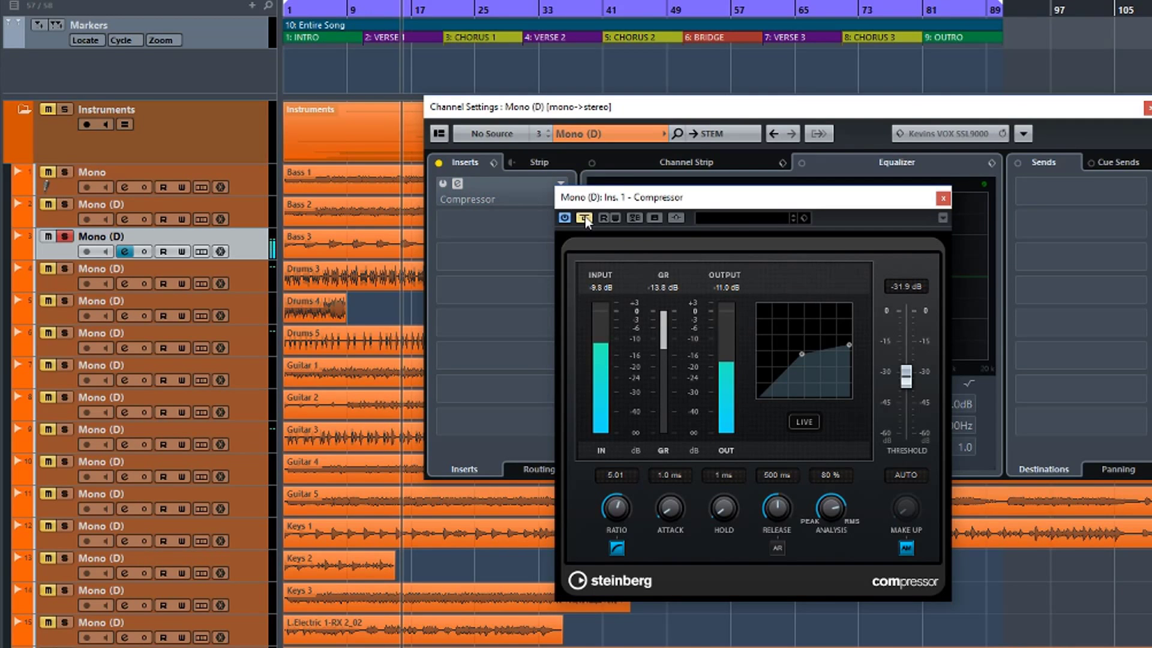
left_click(585, 217)
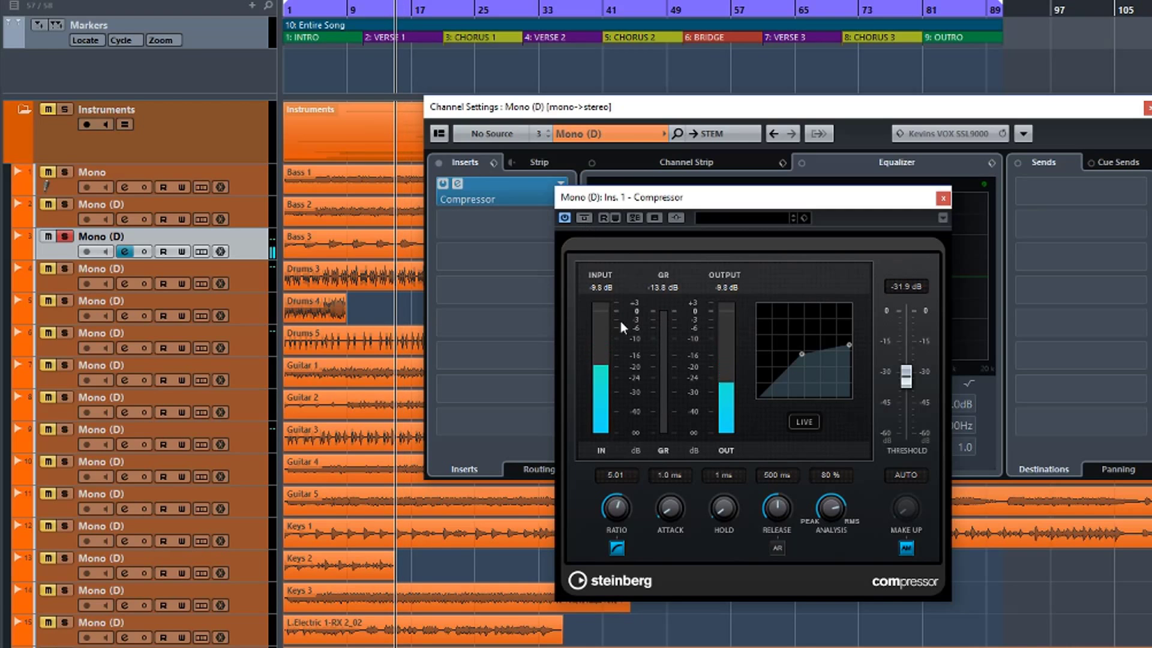
- Set the bass compressor's attack to 30.5 ms and release to 40 ms, and compare the sound against bypass
left_click_drag(667, 507, 661, 472)
key("space")
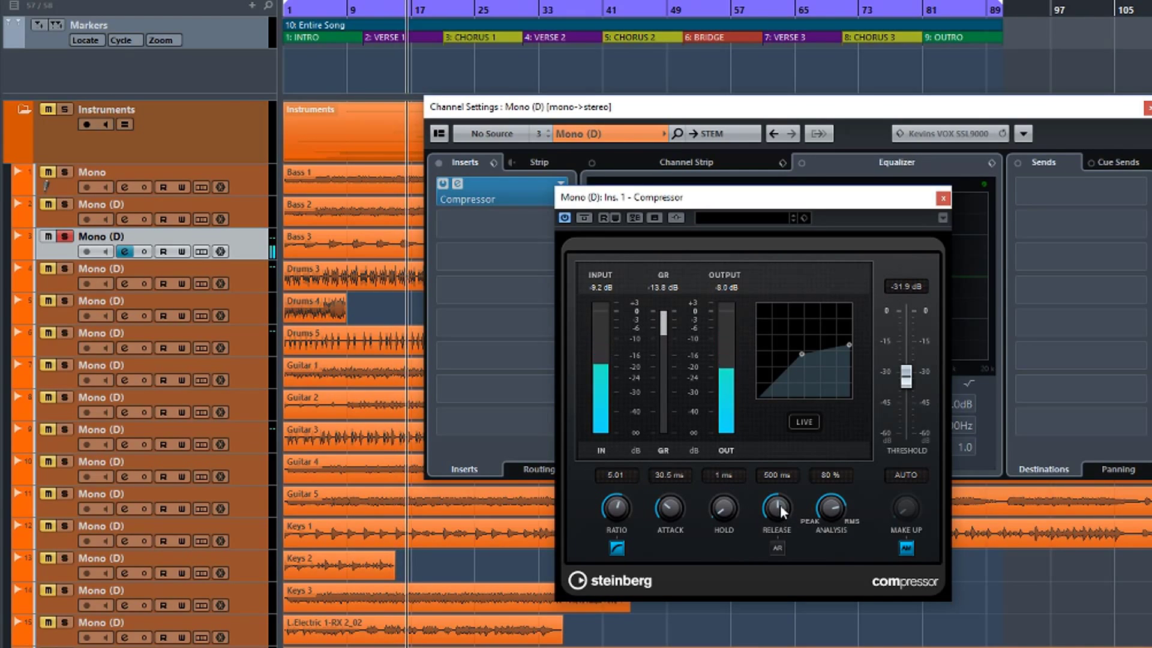
left_click_drag(780, 505, 780, 576)
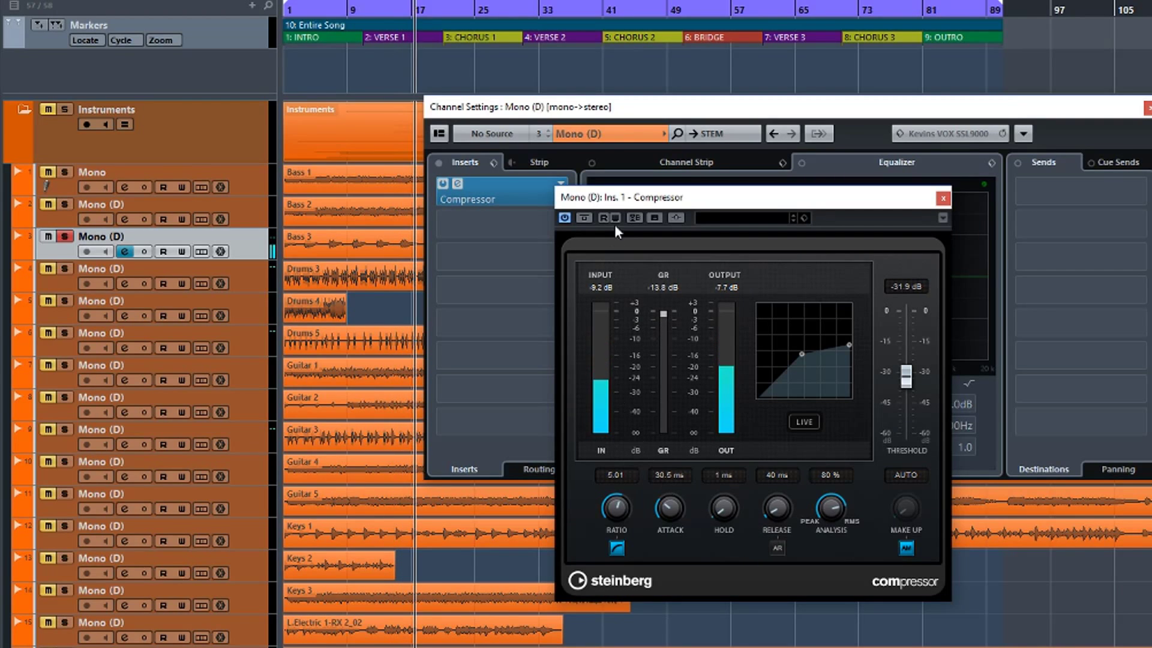
left_click(581, 218)
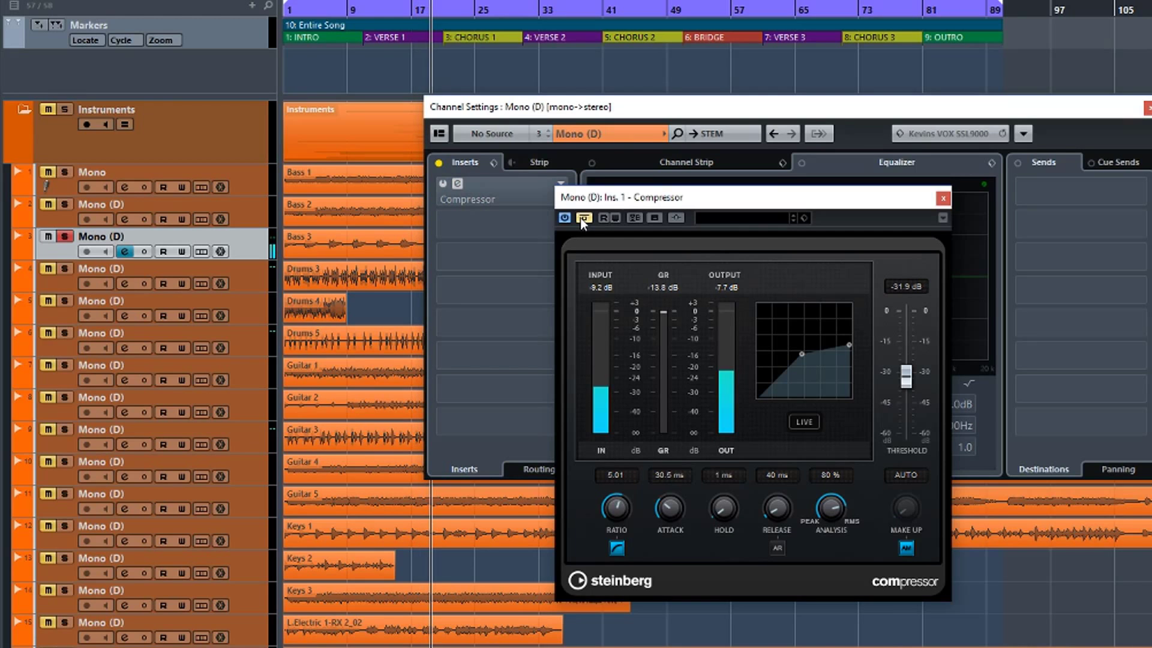
left_click(581, 217)
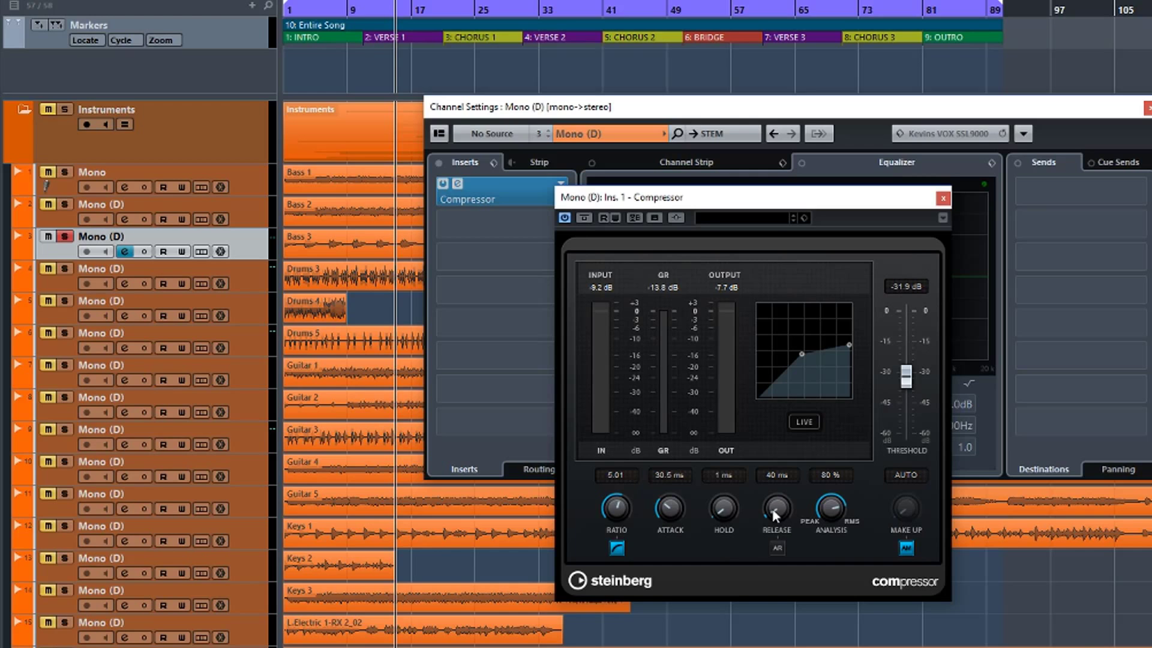
- Set the bass compressor's attack to 0.1 ms and release to 99 ms, and compare the playing bass against bypass
left_click_drag(773, 510, 770, 351)
key("space")
left_click_drag(675, 523, 675, 540)
left_click_drag(775, 508, 775, 537)
key("space")
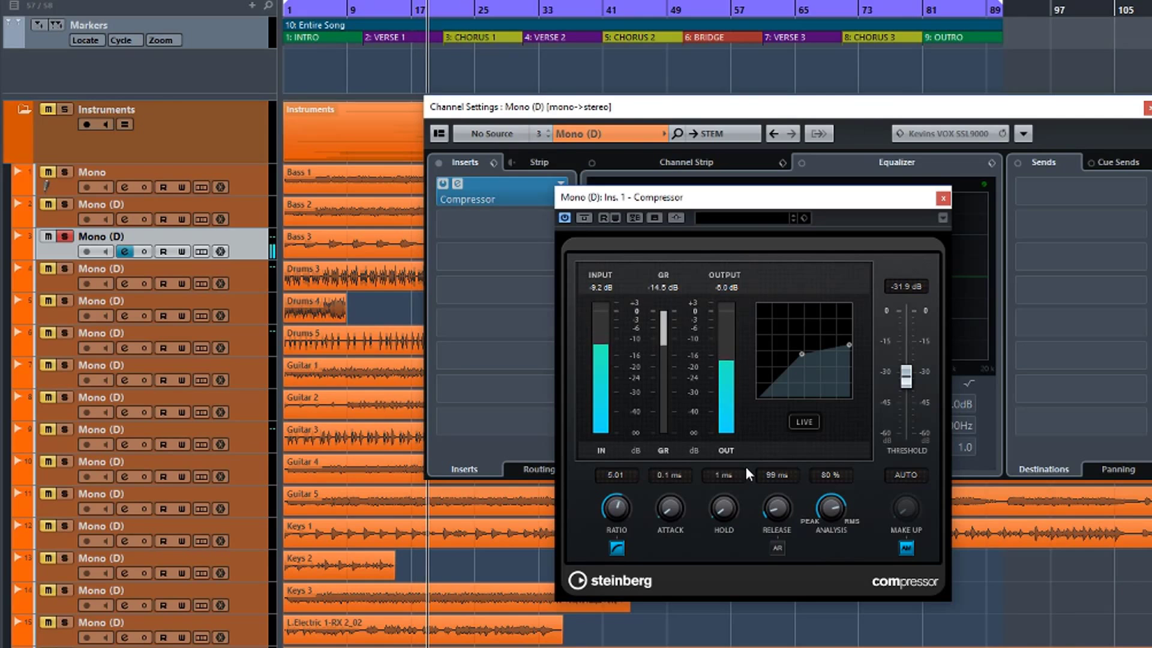
left_click(583, 220)
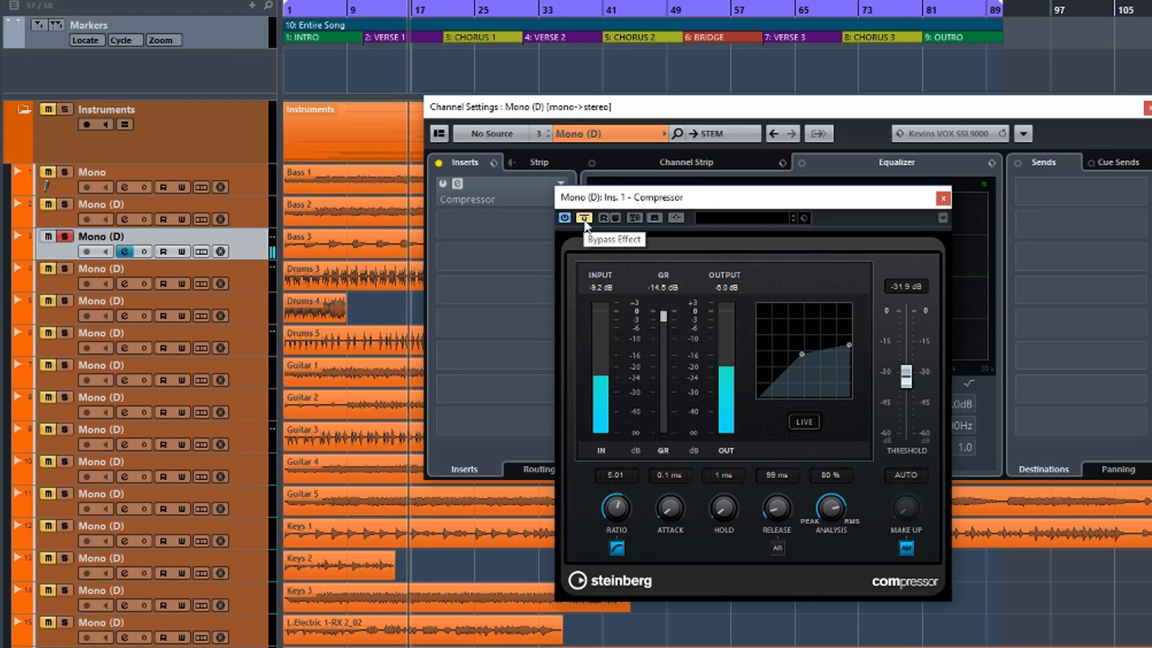
left_click(584, 219)
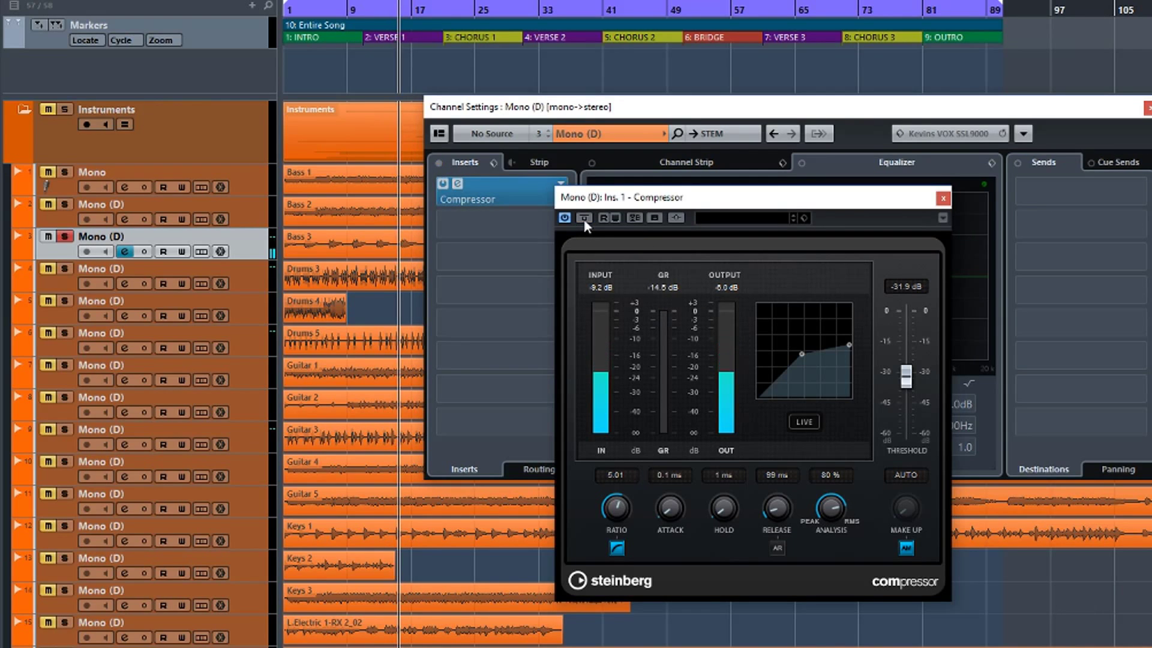